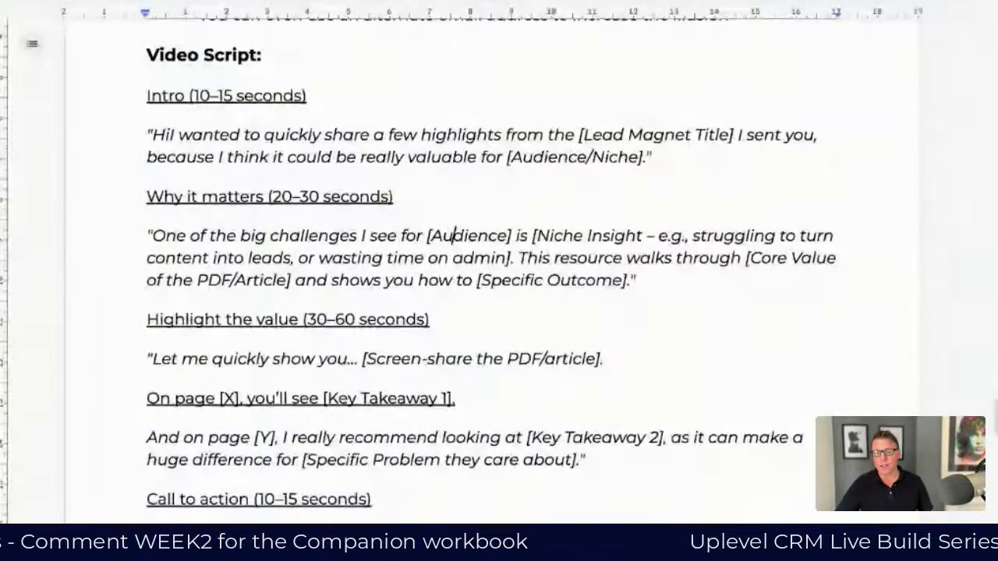
Read through the video script and the email template in the workbook document
scroll(478, 148, "down", 3)
scroll(478, 148, "down", 15)
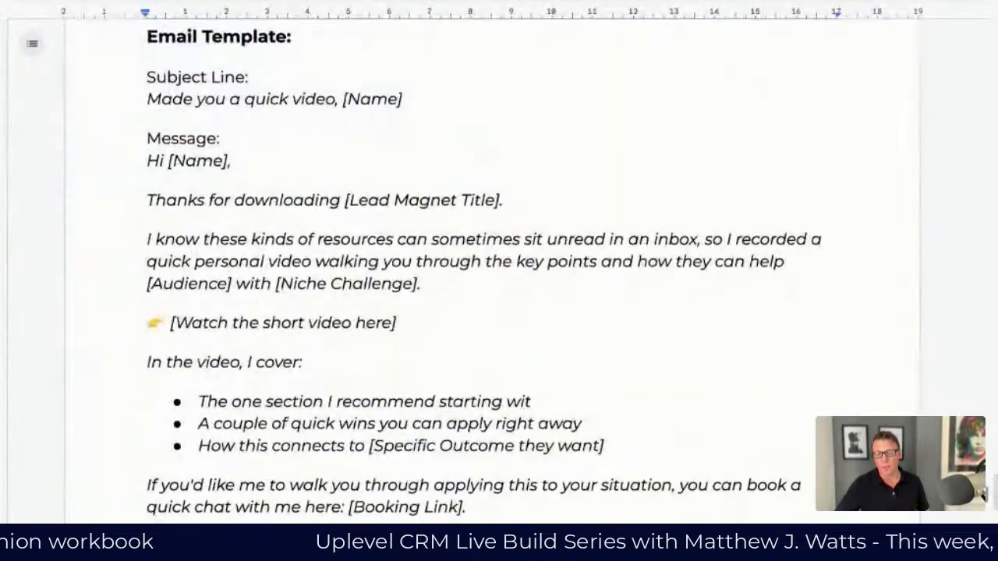
scroll(548, 161, "down", 1)
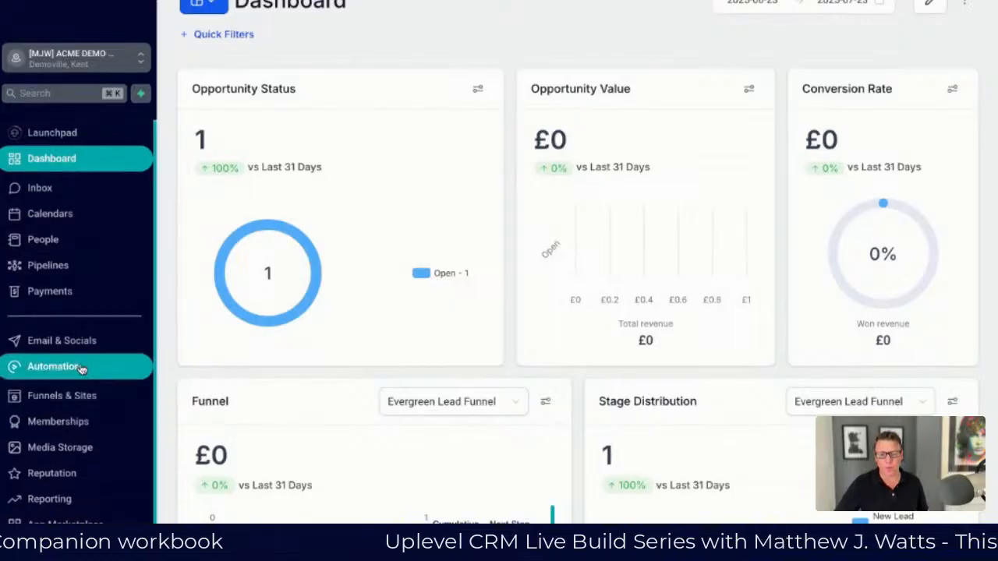
Switch to Uplevel CRM and open the "1. LBS: Lead Magnet Funnel" automation workflow in the "1. Lead Generation" folder
left_click(45, 373)
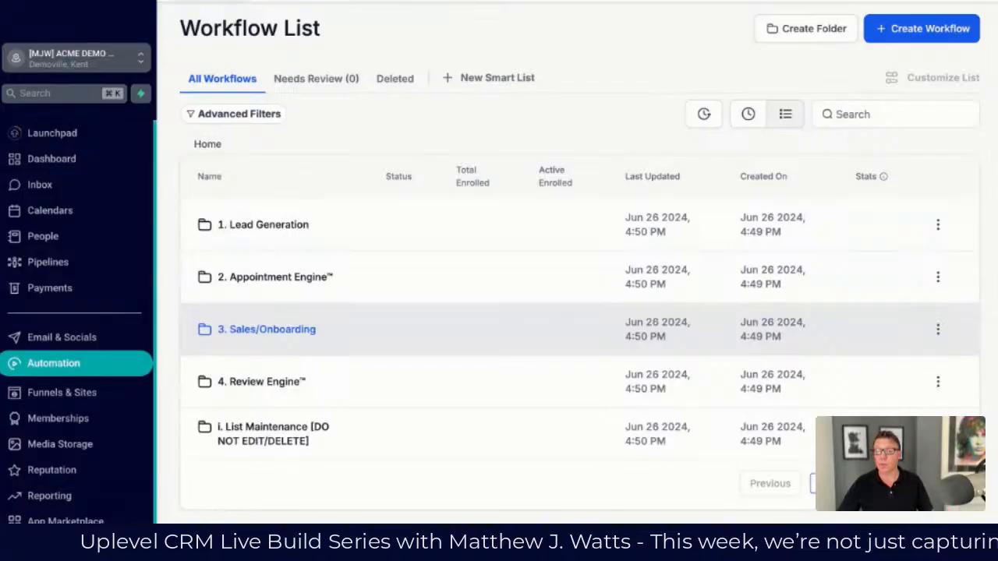
left_click(271, 226)
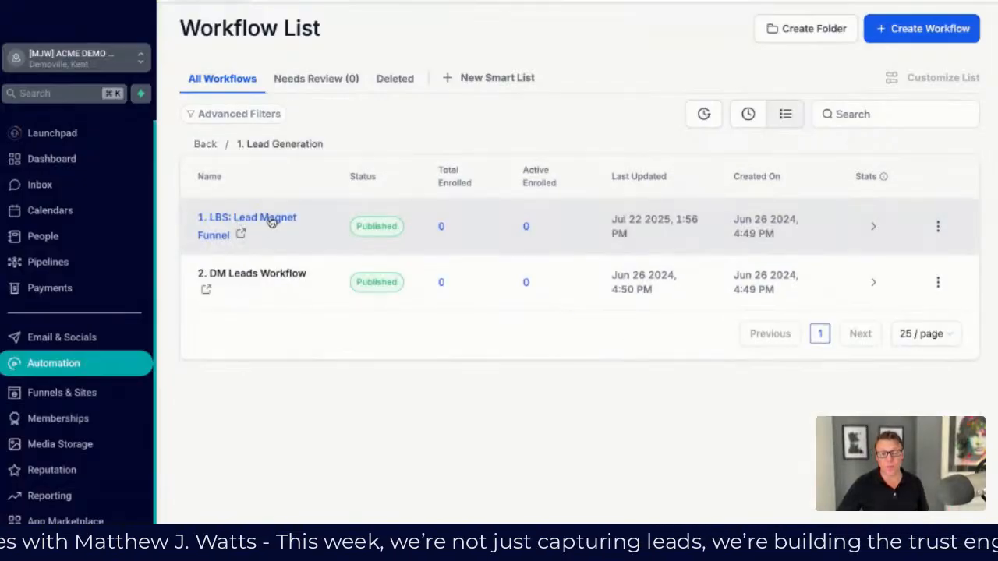
left_click(268, 220)
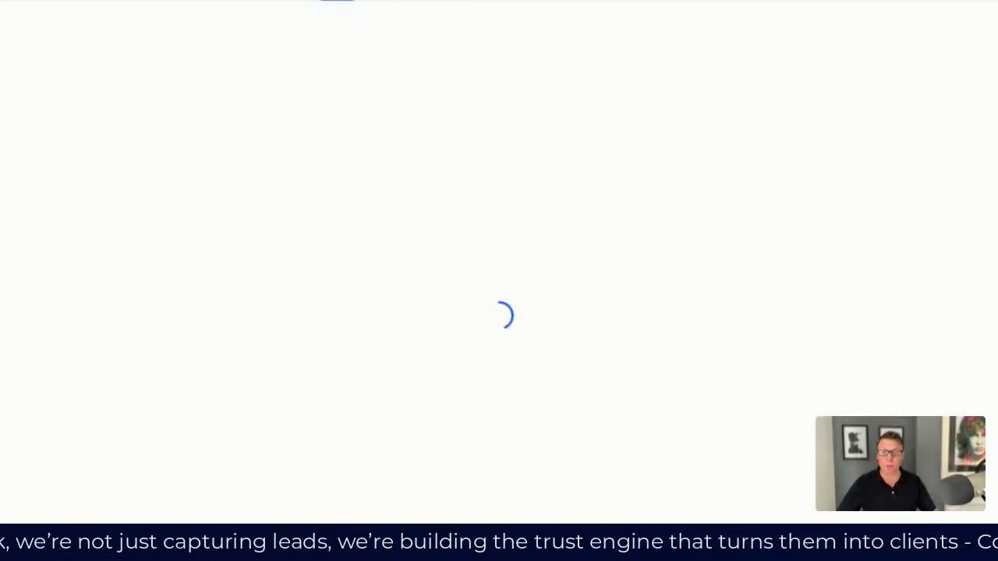
Copy all actions from "Email 6: Value Loop" onward and paste them at the end of the workflow
scroll(343, 239, "down", 10)
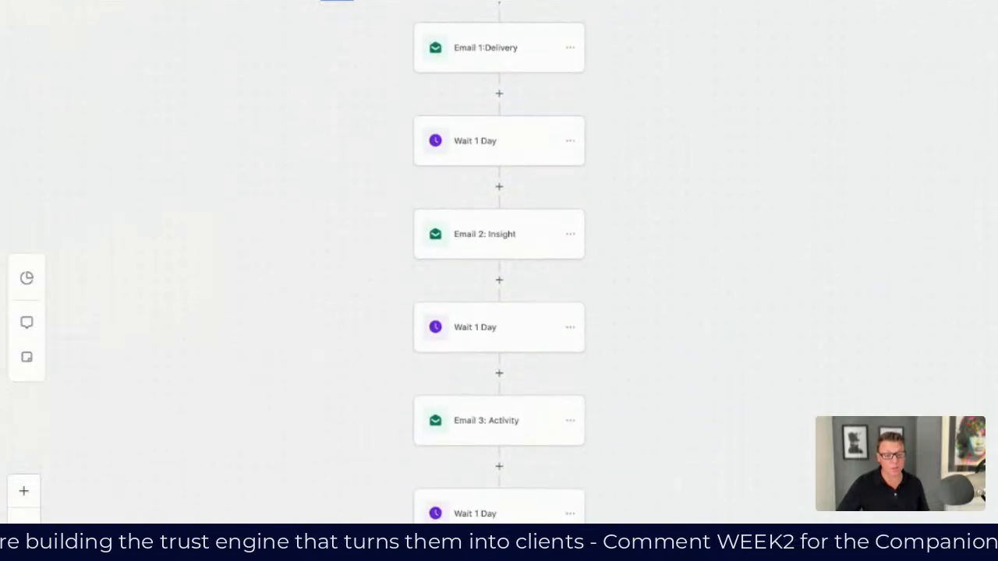
scroll(499, 258, "down", 12)
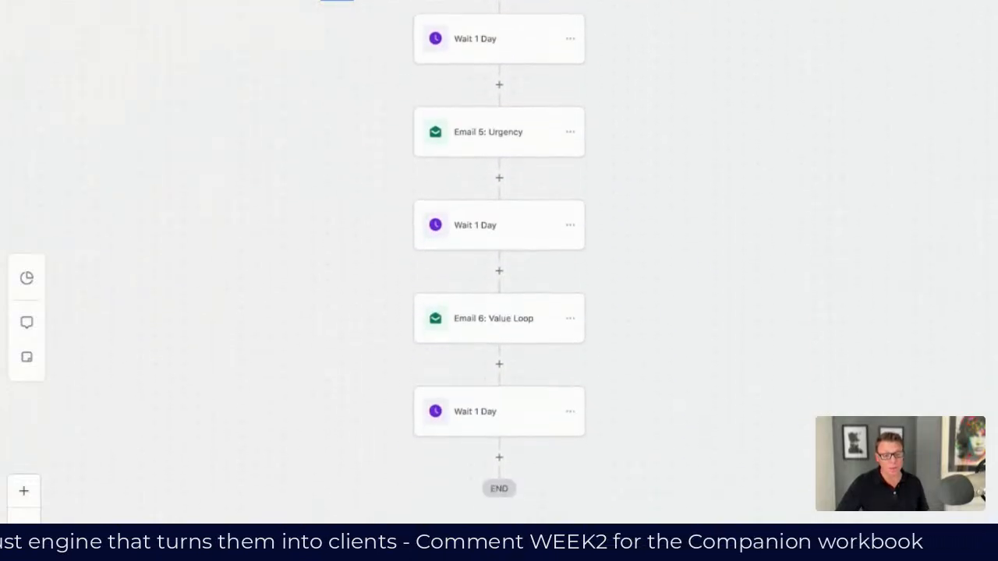
scroll(499, 258, "down", 2)
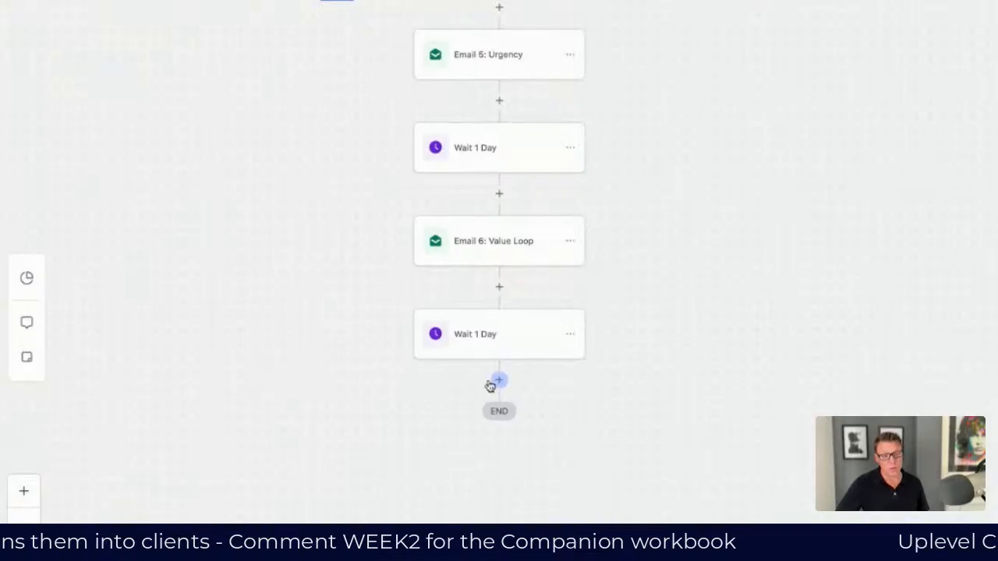
left_click(571, 244)
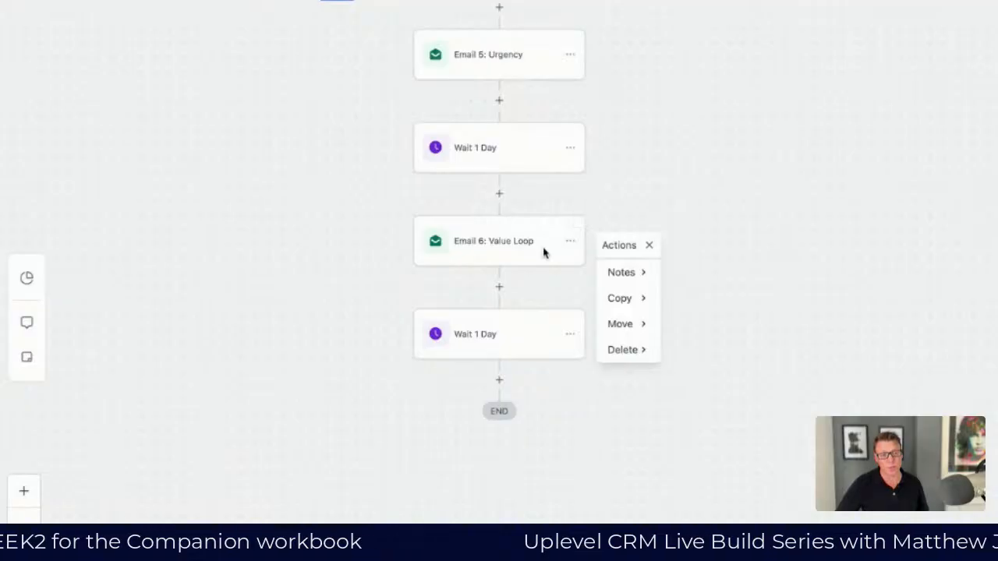
left_click(644, 301)
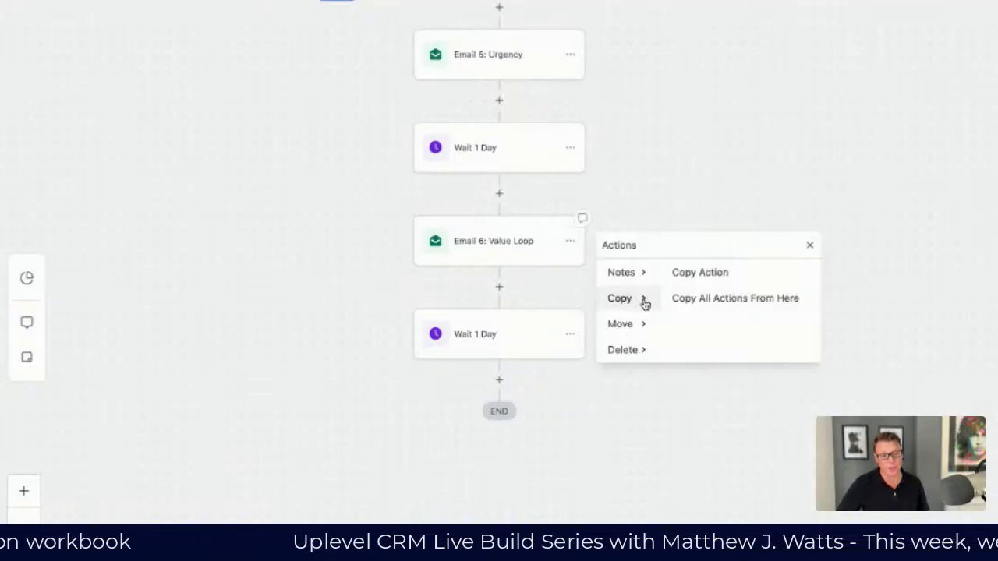
left_click(749, 304)
left_click(508, 381)
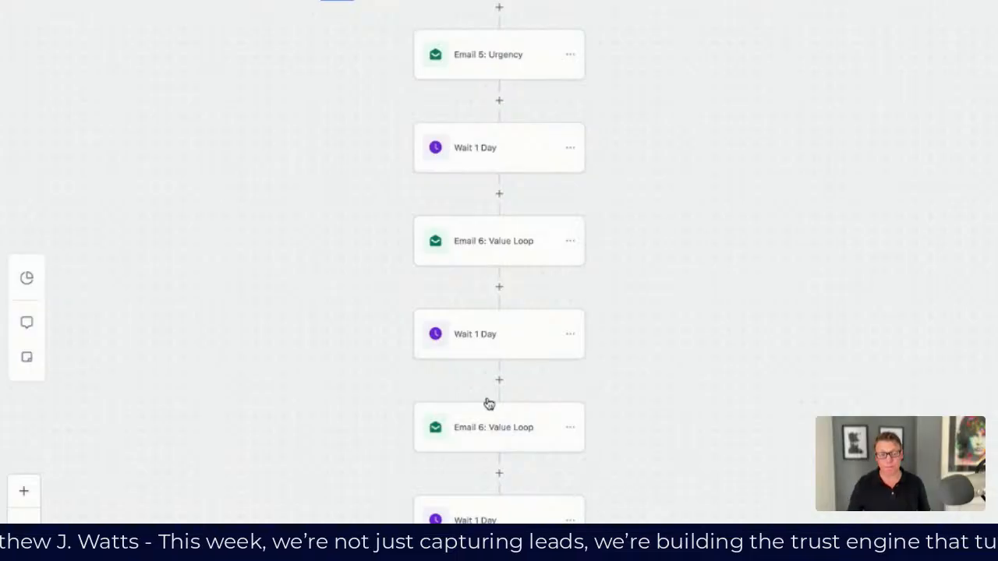
Rename the pasted copy of the "Email 6: Value Loop" action to "Email 7: Personal Video"
left_click(496, 435)
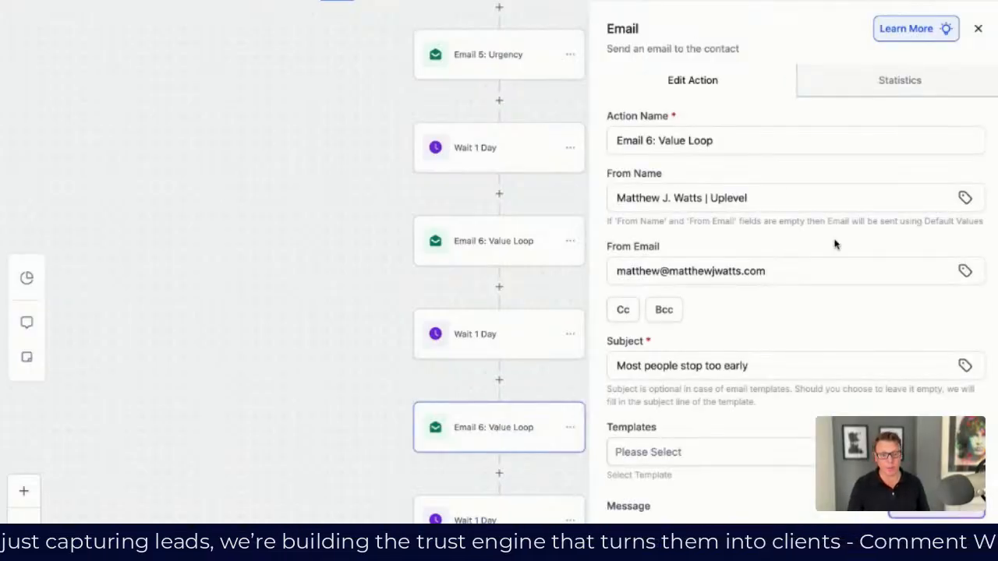
left_click(687, 143)
double_click(650, 140)
type("7")
left_click_drag(699, 141, 733, 140)
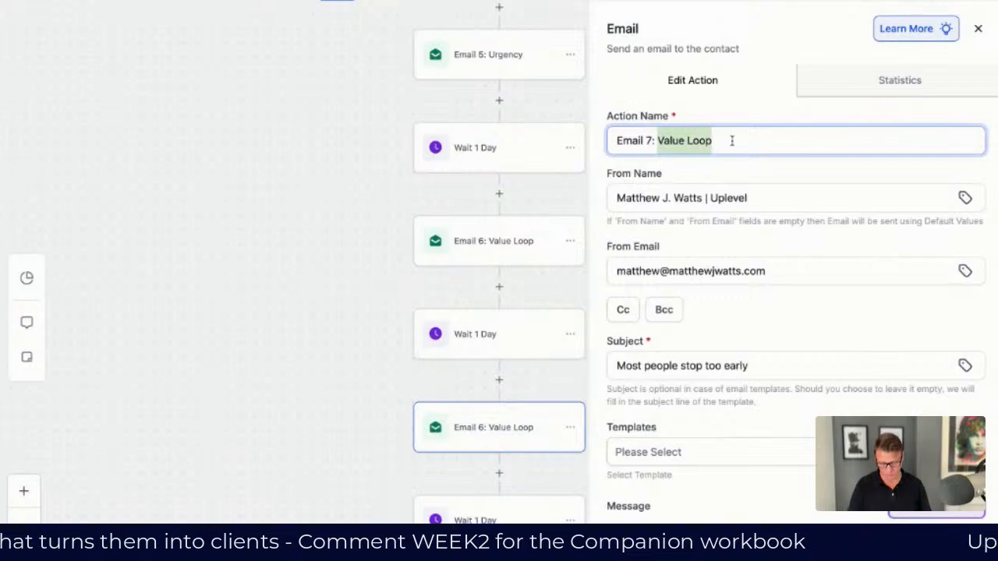
type("Personal")
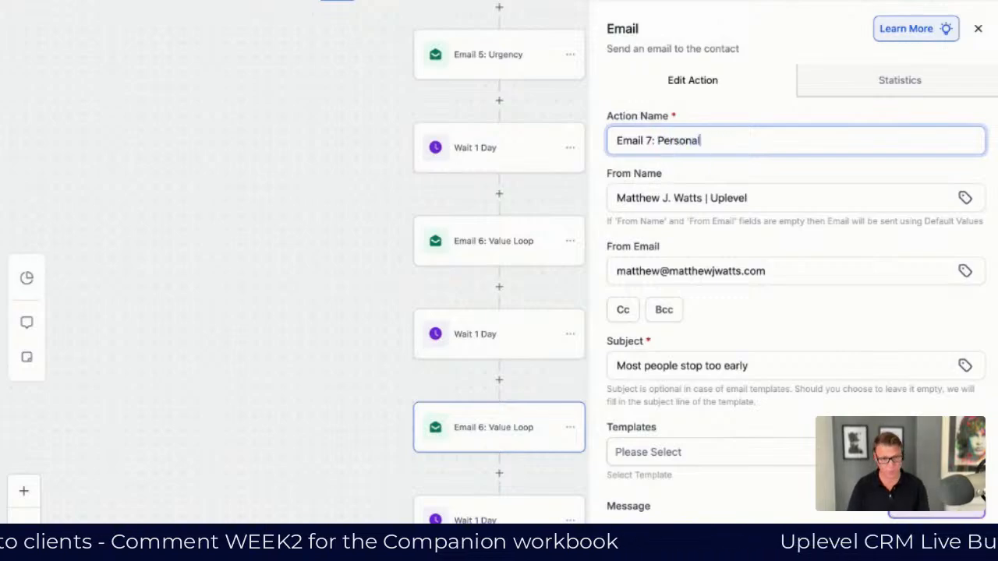
type(" Video")
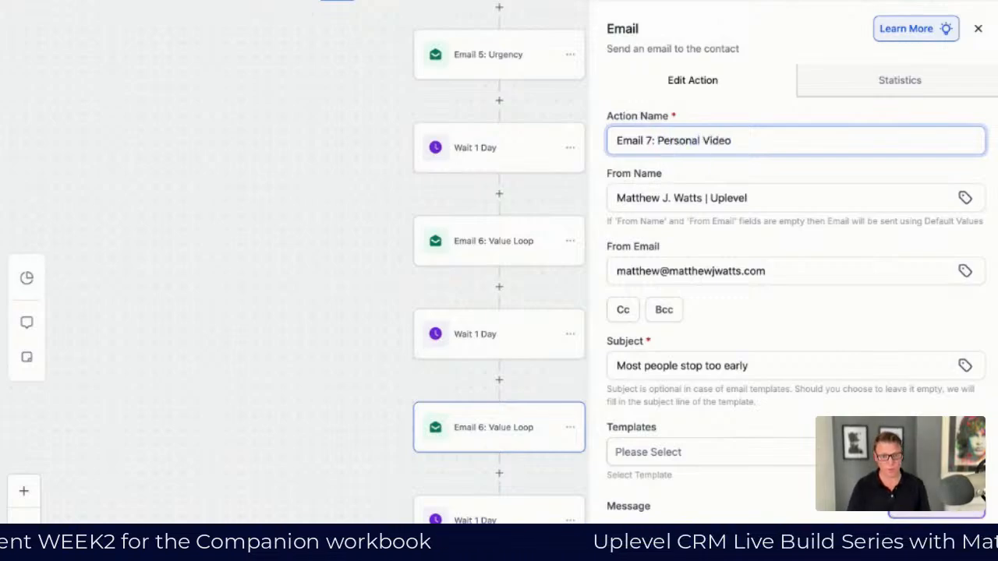
left_click_drag(755, 141, 597, 141)
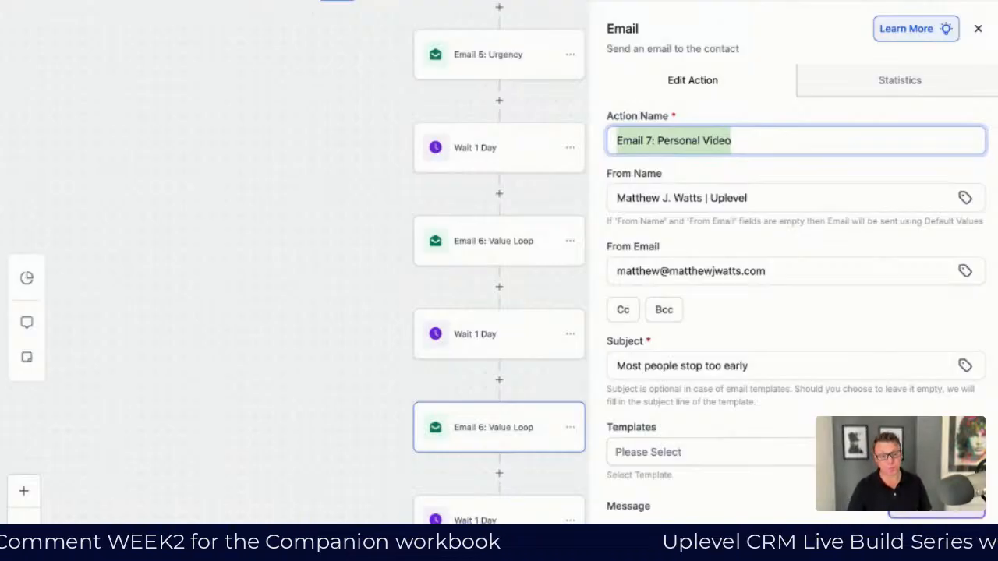
left_click(747, 142)
left_click_drag(747, 142, 694, 120)
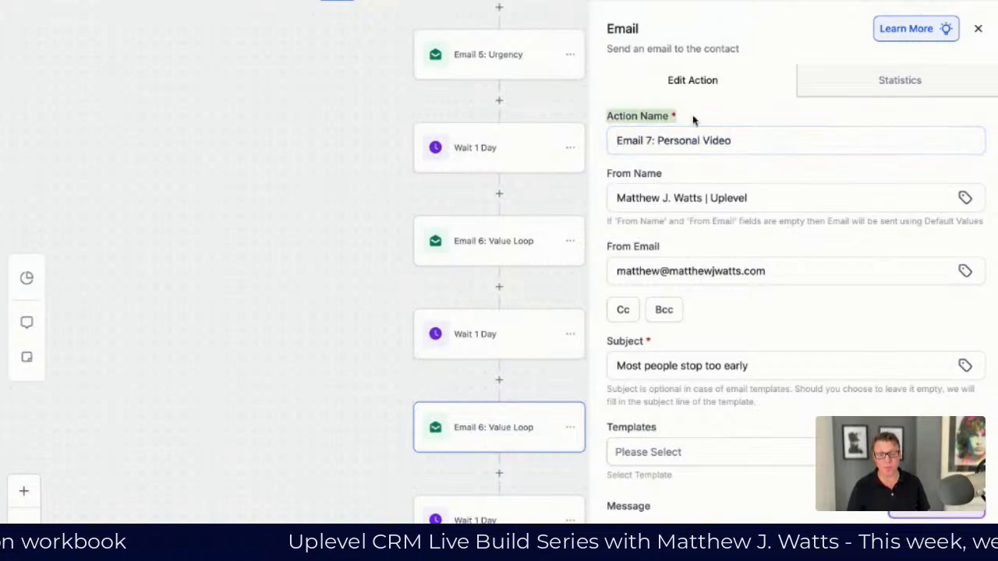
Replace the email's subject with the copied line "Made you a quick video, [Name]"
scroll(756, 397, "down", 3)
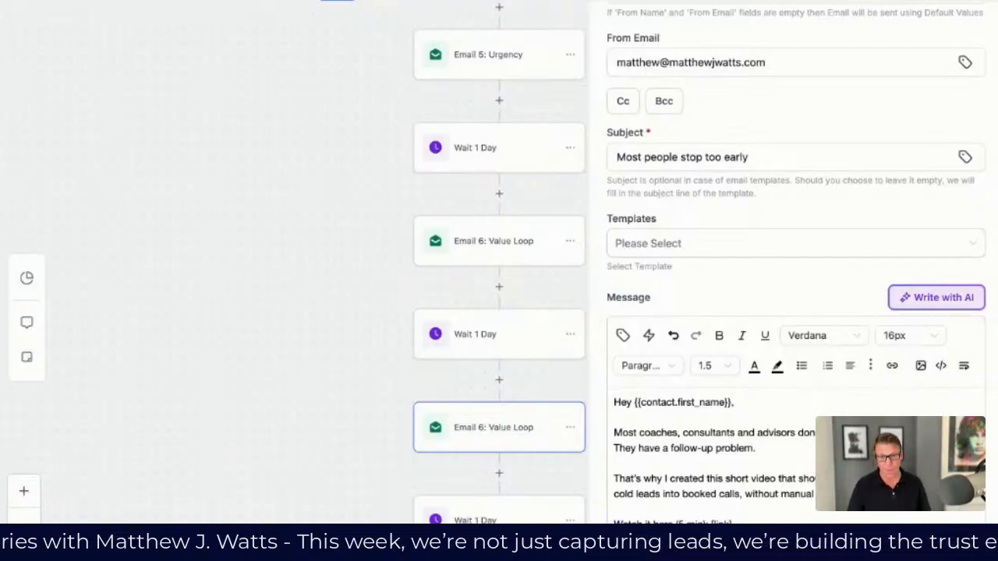
left_click(749, 157)
key("ctrl+a")
key("ctrl+v")
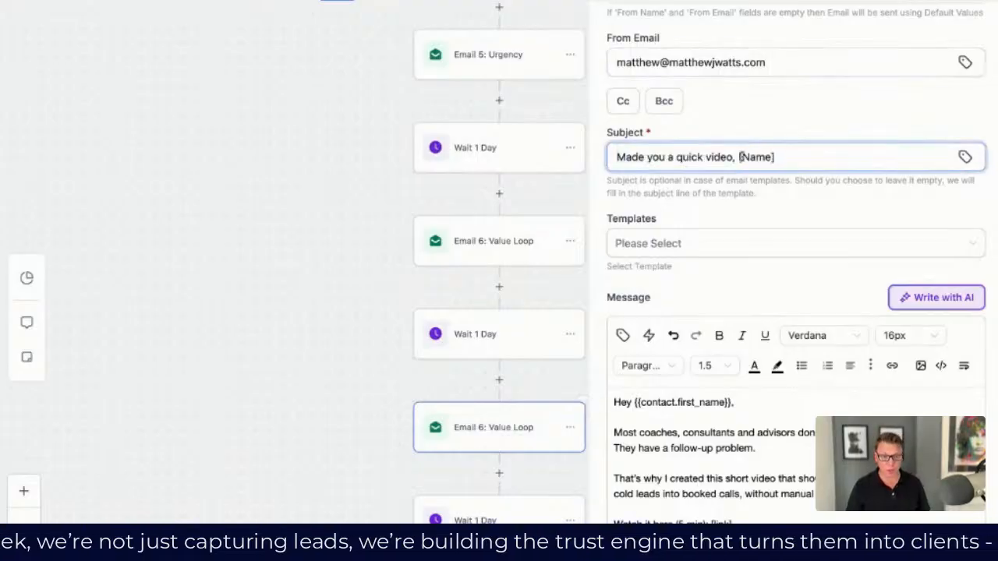
Replace the subject's [Name] placeholder with the contact first name merge field and delete the comma before it
left_click_drag(739, 157, 793, 157)
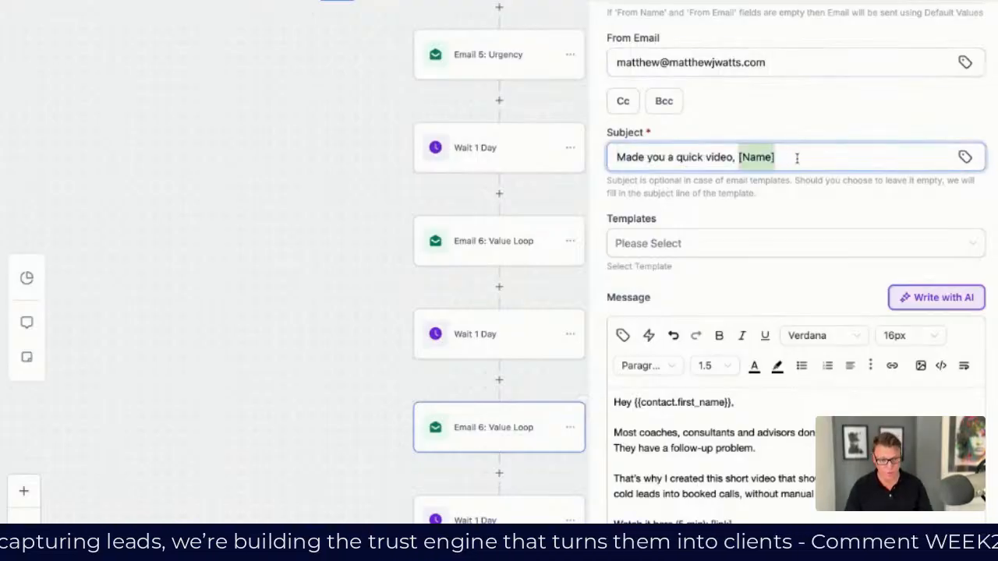
key("BackSpace")
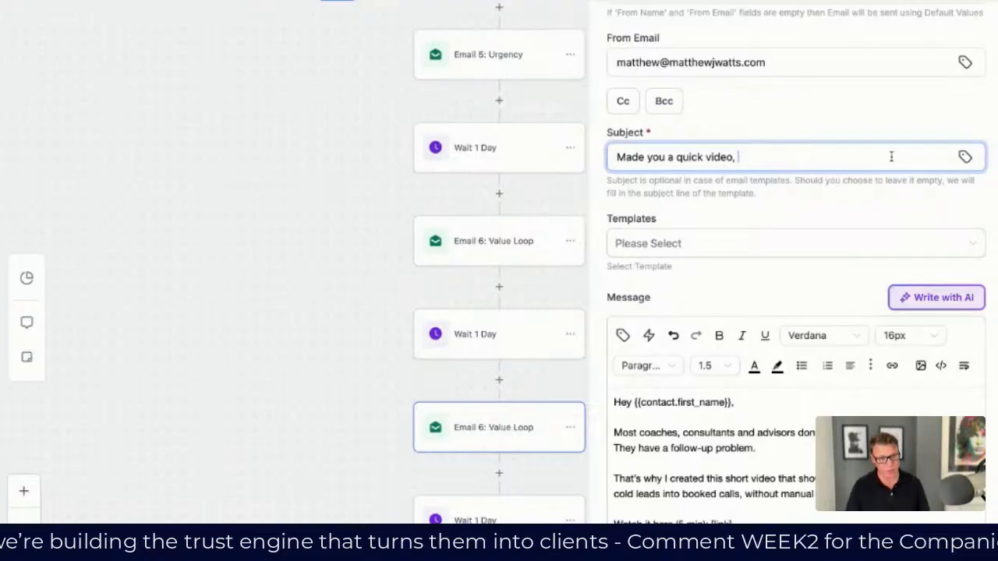
left_click(965, 157)
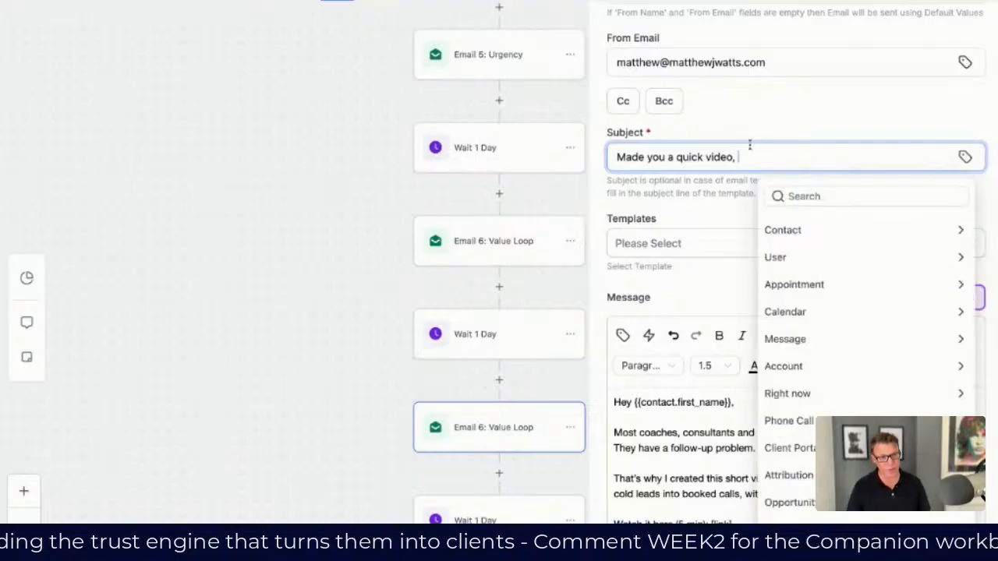
left_click(817, 236)
left_click(811, 282)
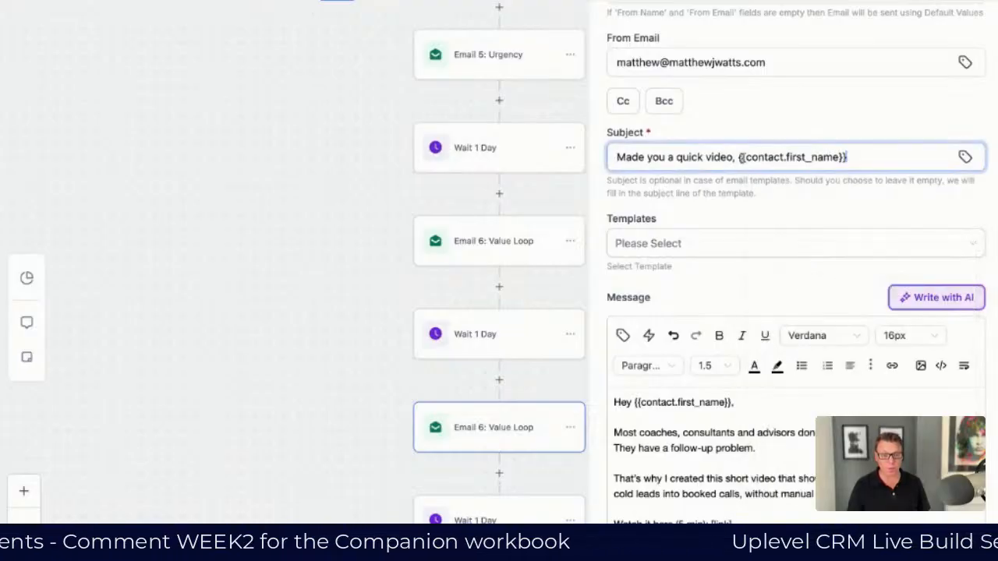
left_click(734, 157)
key("BackSpace")
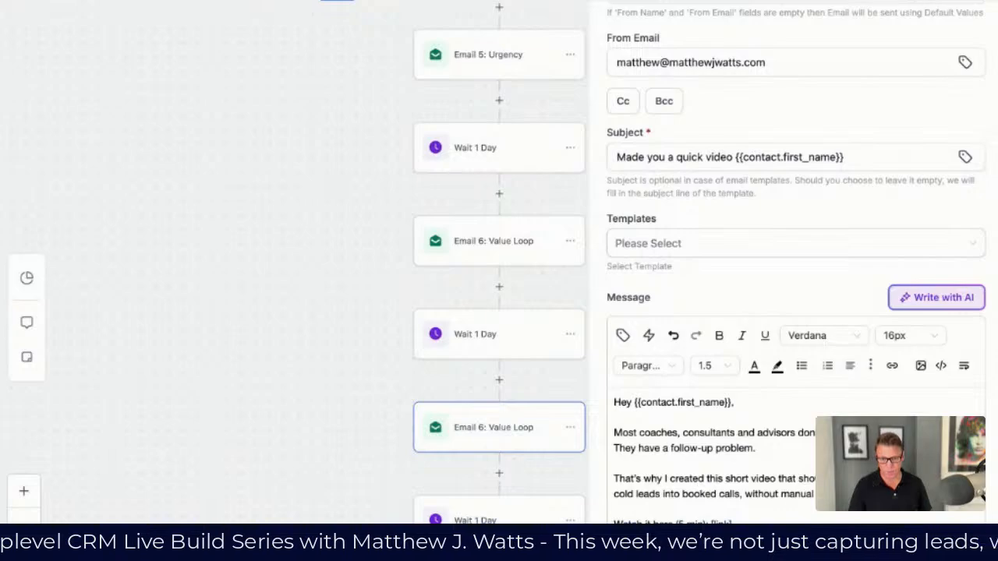
Replace the old message text between the greeting and the sign-off with the copied personal video email template
left_click(734, 157)
scroll(733, 413, "down", 1)
scroll(733, 415, "down", 1)
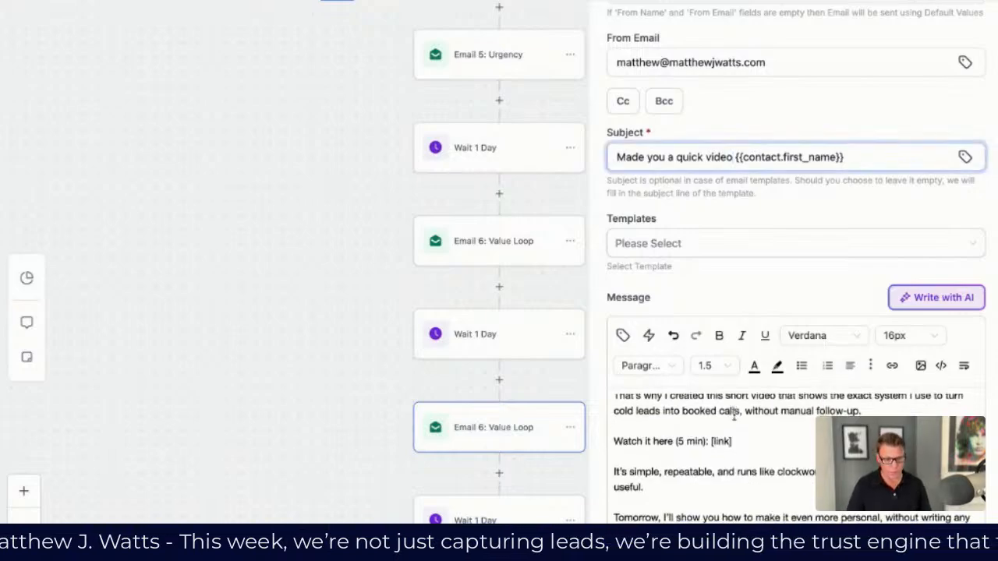
scroll(702, 421, "up", 3)
left_click(664, 422)
left_click_drag(616, 430, 724, 406)
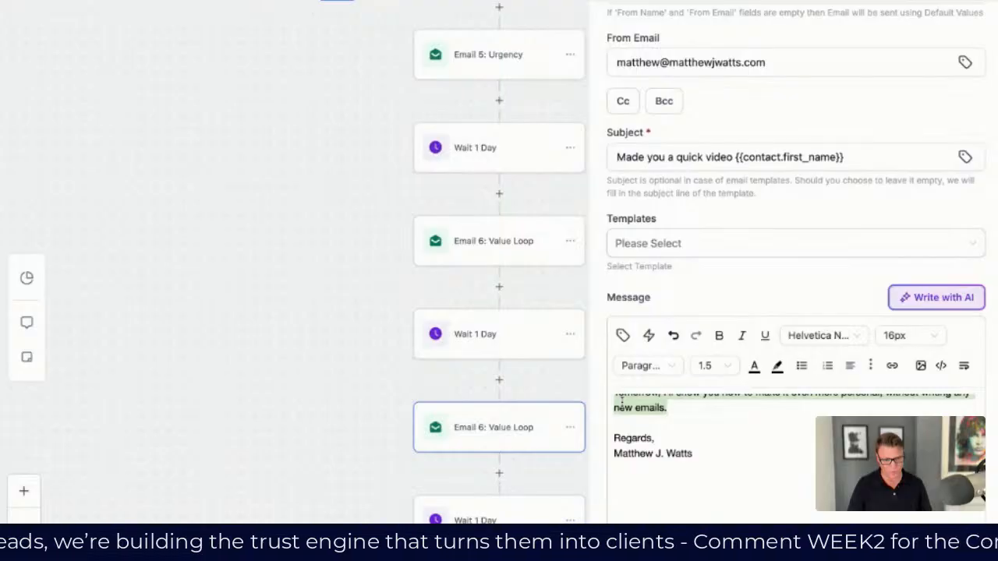
key("ctrl+v")
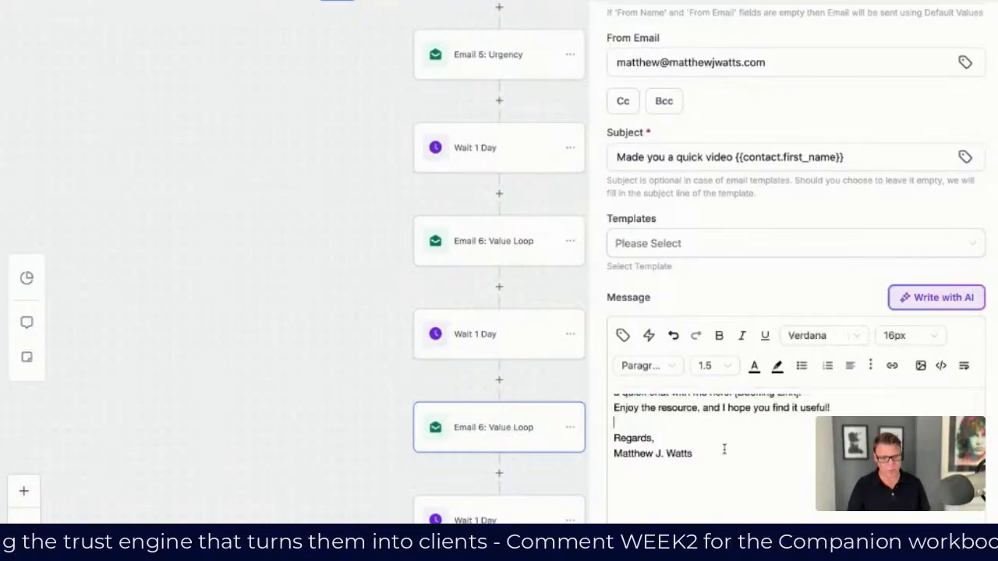
Delete the duplicate "Hi [Name]," greeting from the message and add a blank line after the "Thanks for downloading" sentence
scroll(721, 448, "up", 10)
left_click_drag(738, 402, 589, 413)
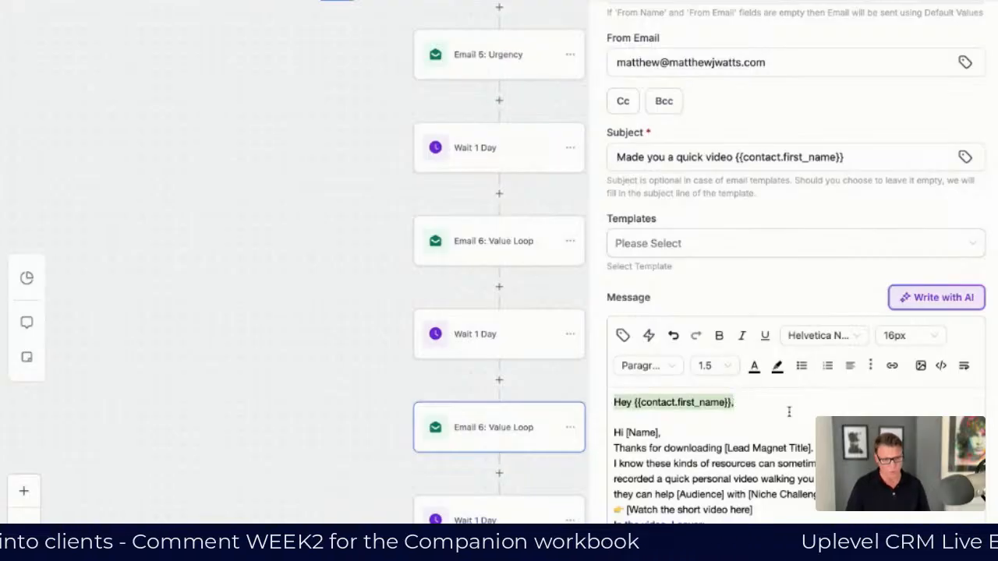
left_click(681, 431)
left_click_drag(656, 433, 581, 406)
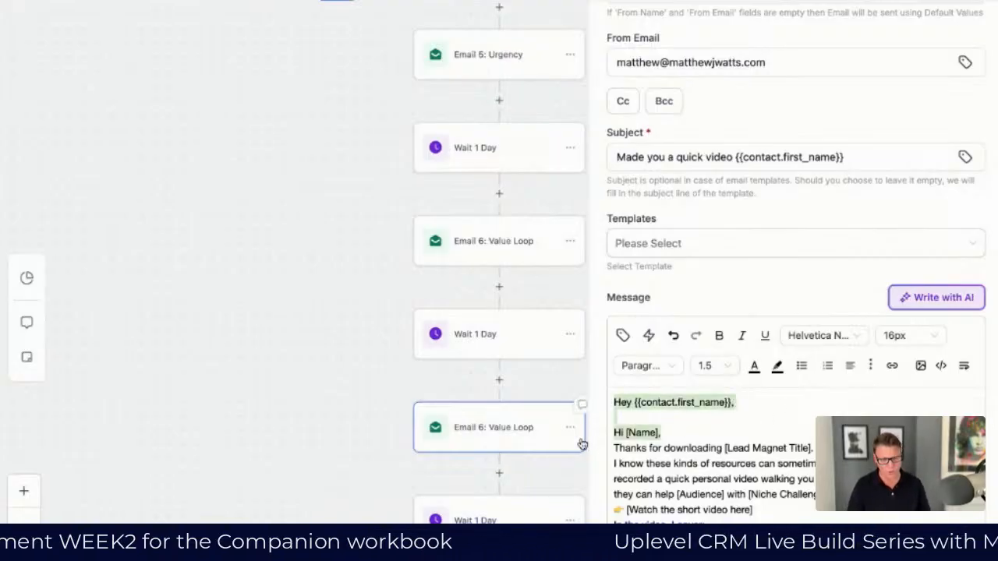
left_click(661, 433)
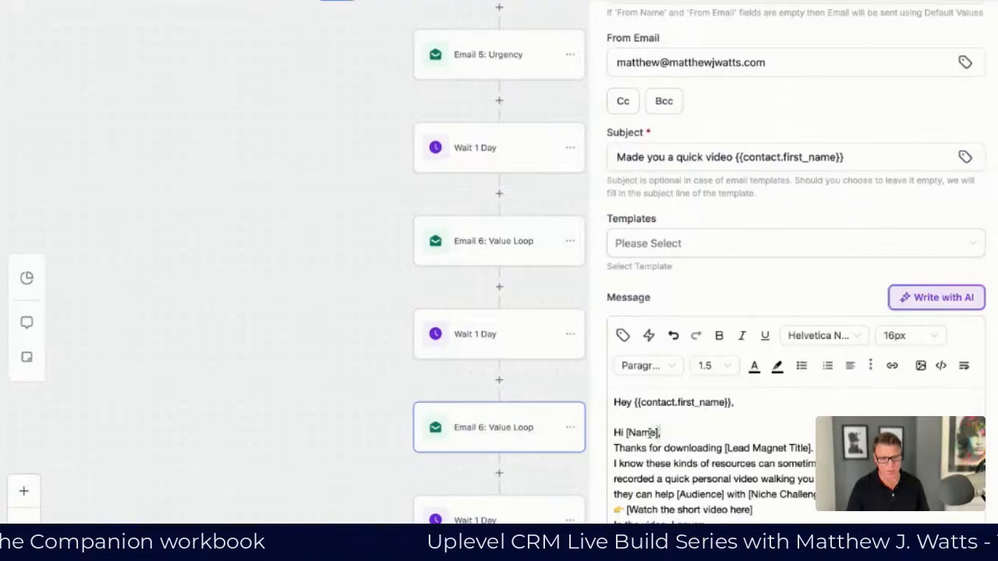
left_click_drag(662, 434, 614, 431)
key("BackSpace")
key("BackSpace")
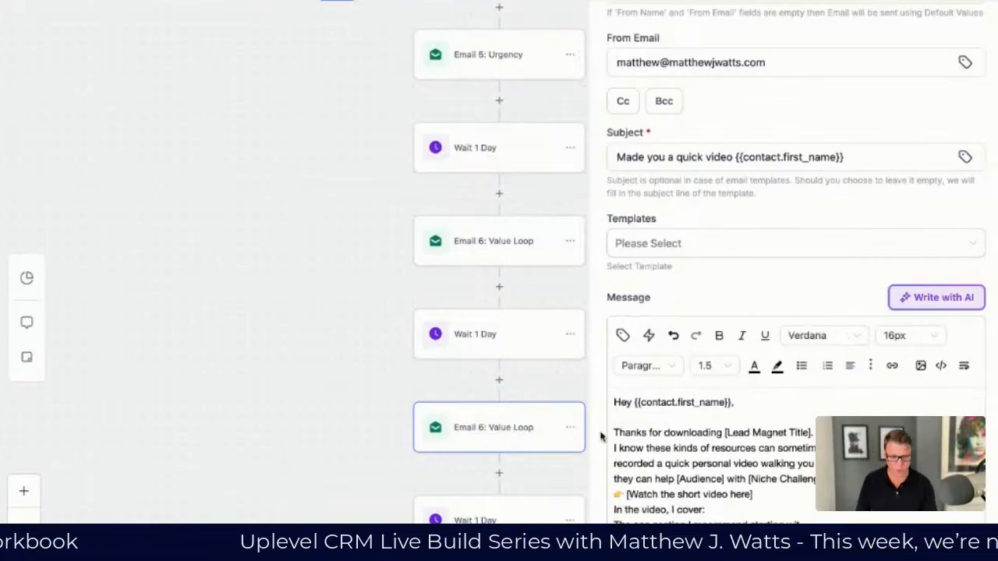
left_click(814, 432)
key("Return")
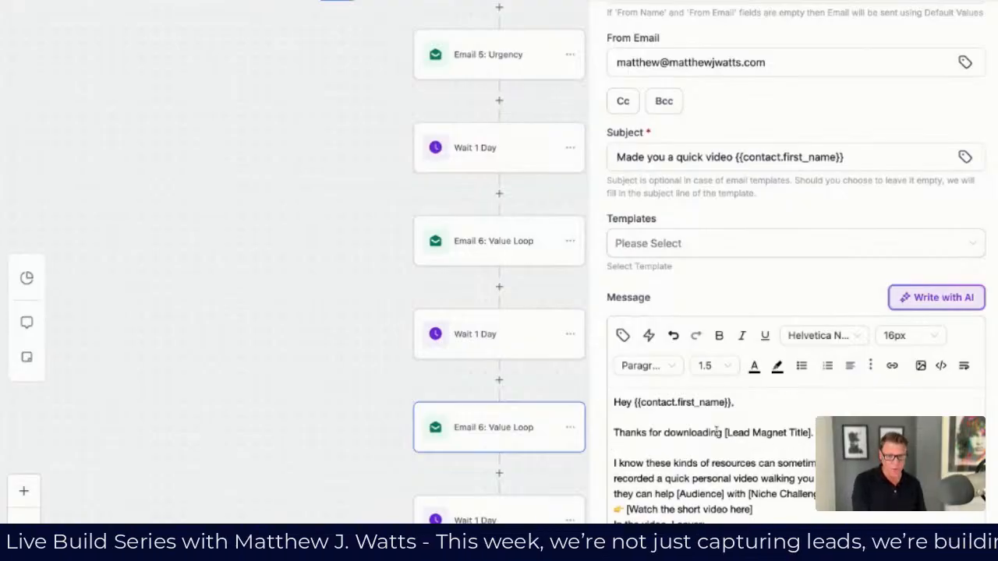
Replace the [Lead Magnet Title] placeholder in the opening sentence with "3 Tasks Checklist"
left_click_drag(812, 432, 725, 433)
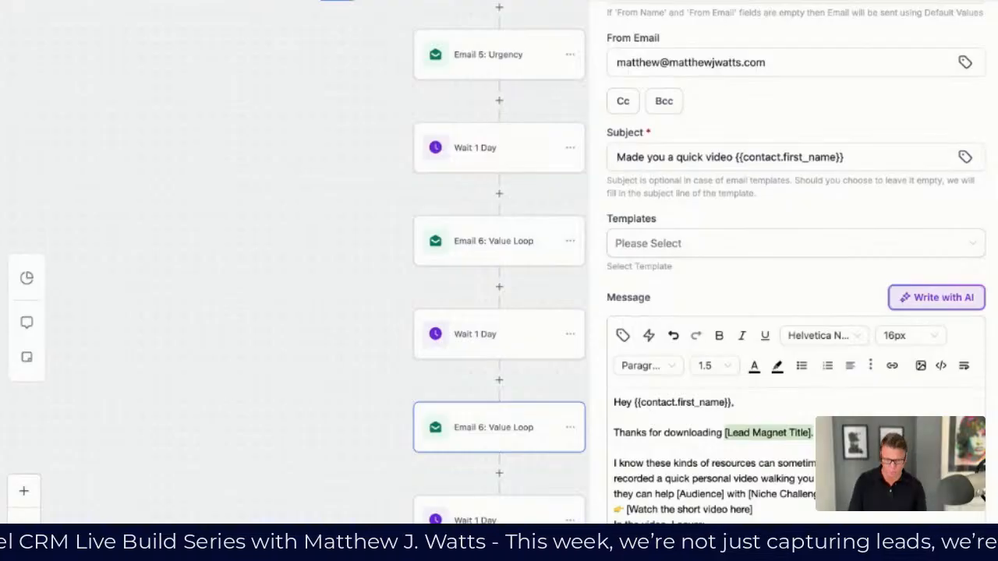
type("3 Tasks. e")
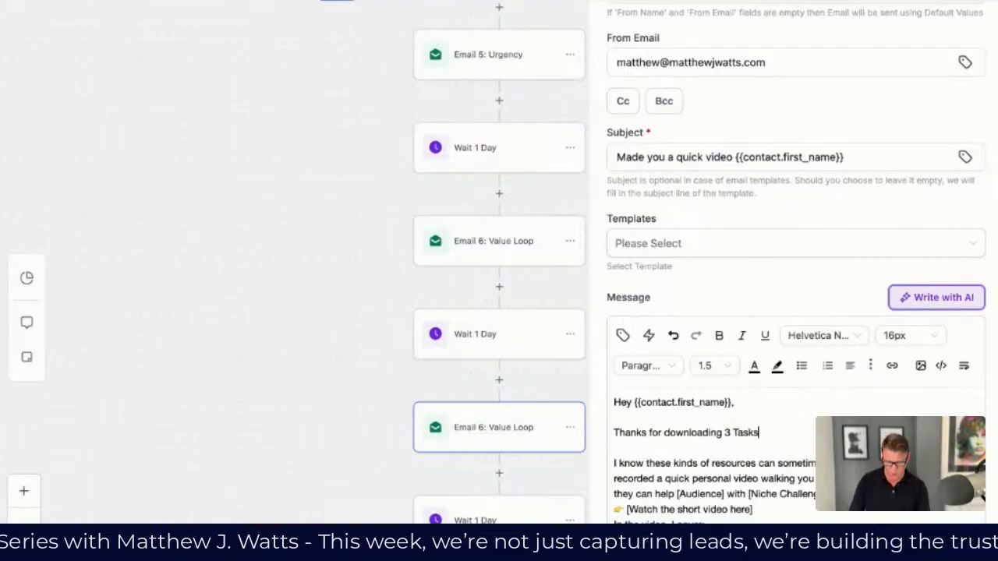
key("BackSpace")
key("BackSpace")
key("BackSpace")
key("BackSpace")
type("C")
key("BackSpace")
key("BackSpace")
type("s Checklist")
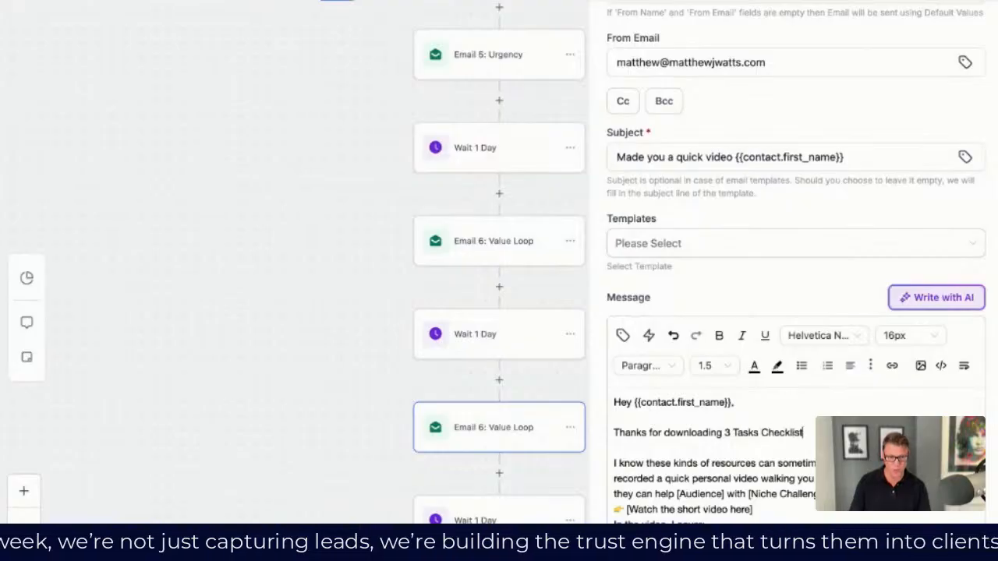
End the "3 Tasks Checklist" sentence with a period and add a blank line before "In the video, I cover:"
type(".")
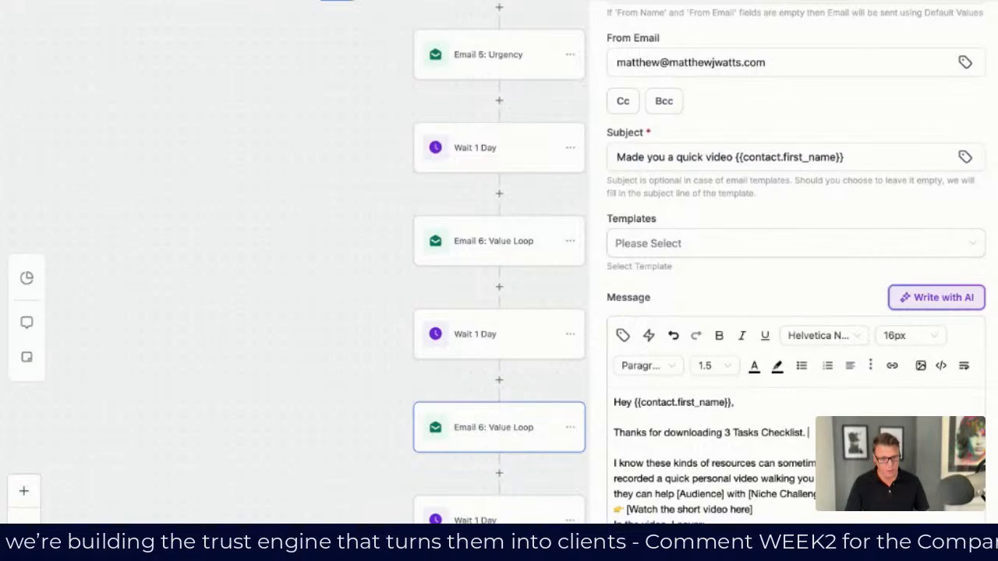
scroll(718, 452, "down", 3)
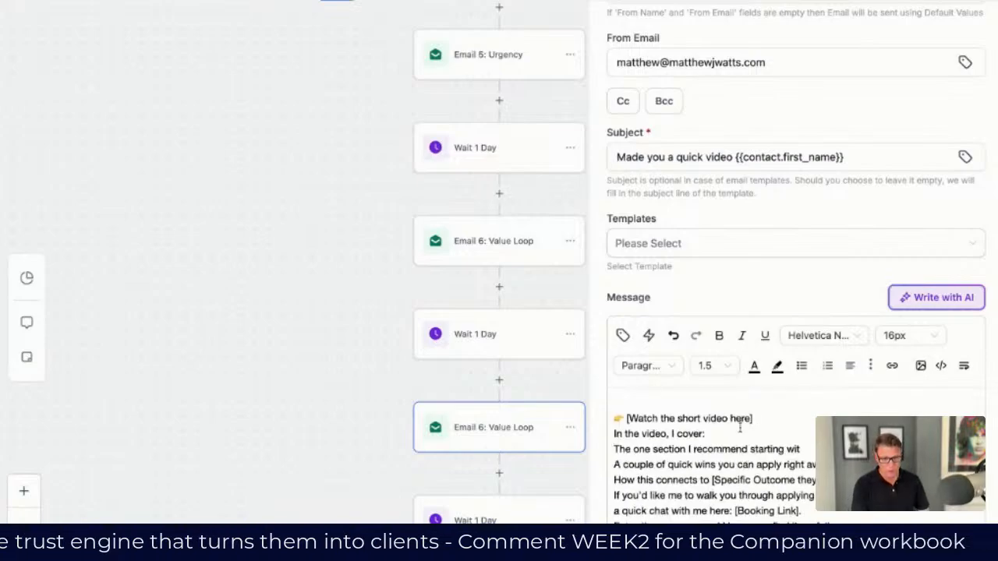
left_click(719, 433)
key("Return")
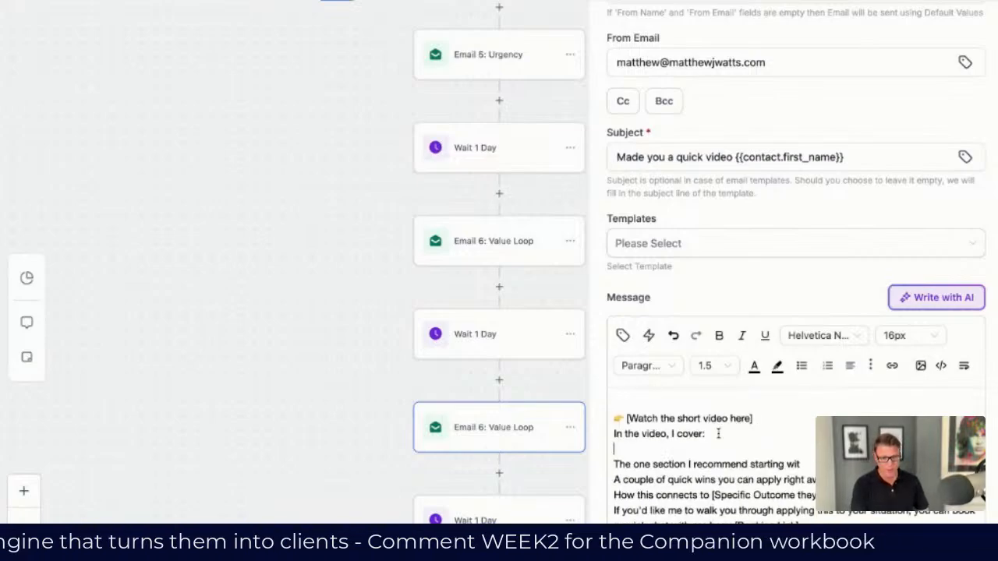
left_click(613, 433)
key("Return")
left_click(621, 465)
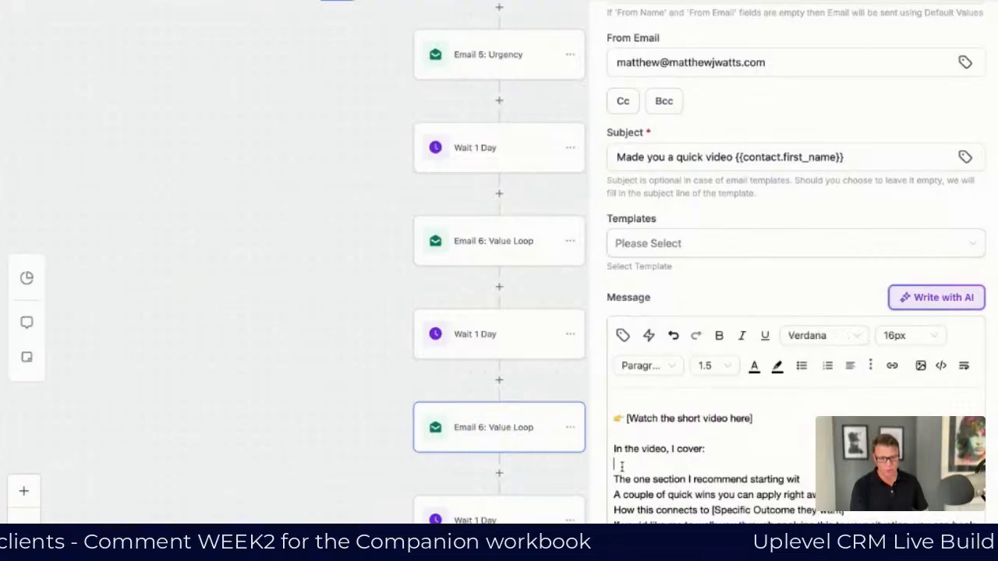
key("BackSpace")
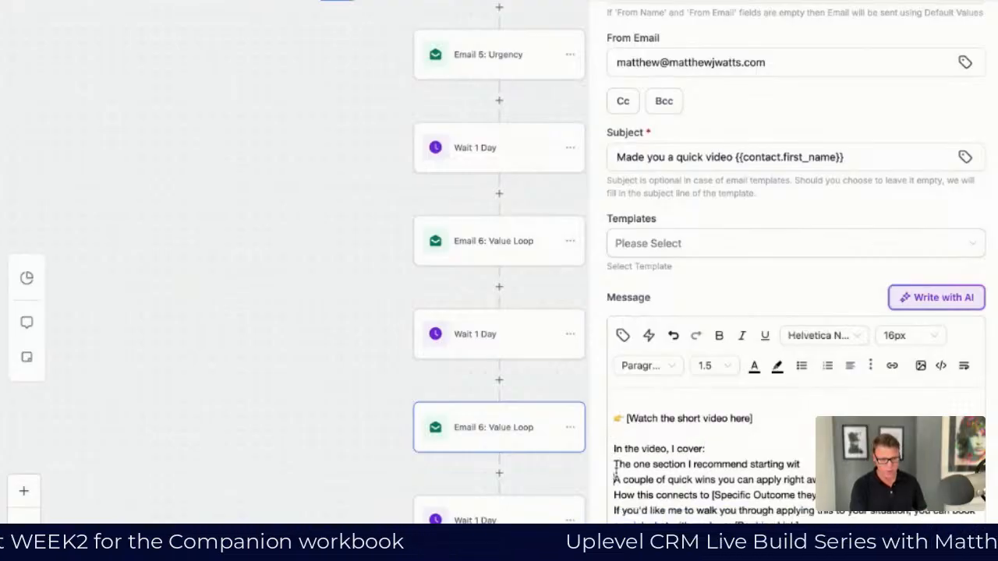
Format the three topic lines under "In the video, I cover:" as a bulleted list
left_click_drag(616, 462, 614, 493)
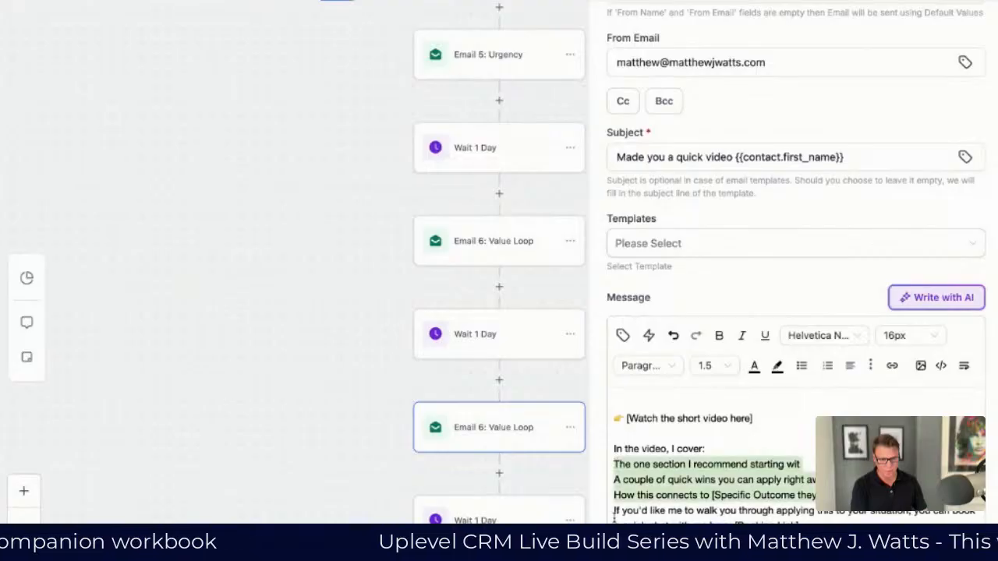
left_click(828, 366)
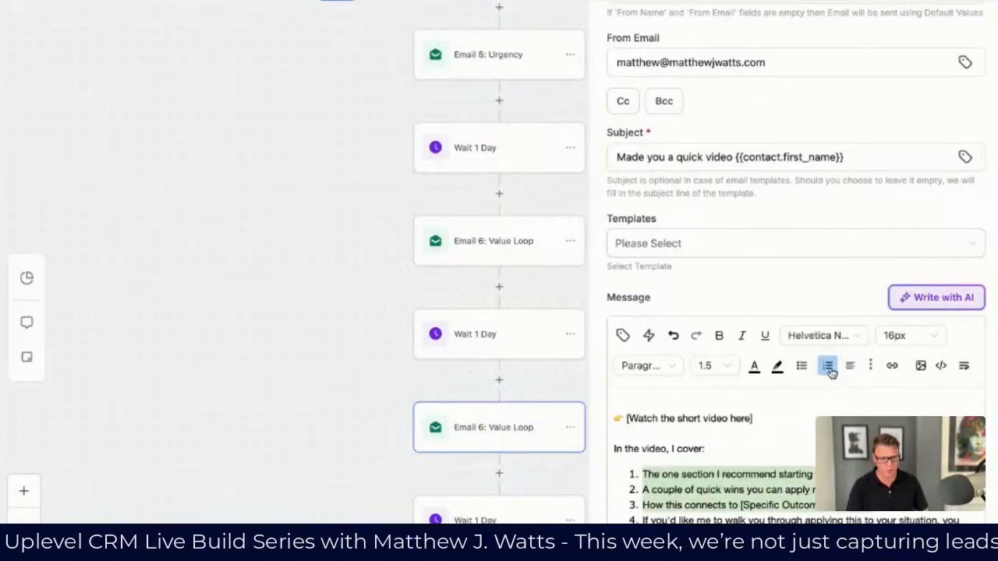
left_click(803, 366)
left_click(787, 434)
Take the "If you'd like me to walk you through" paragraph out of the bulleted list, keeping "How this connects to" as a bullet
scroll(786, 433, "down", 2)
left_click(643, 409)
key("BackSpace")
key("Return")
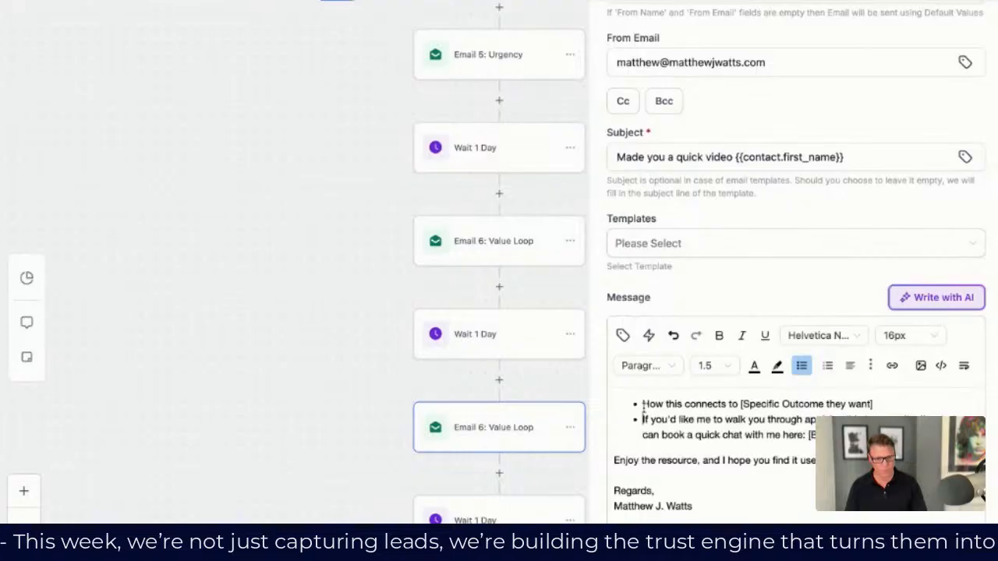
key("Return")
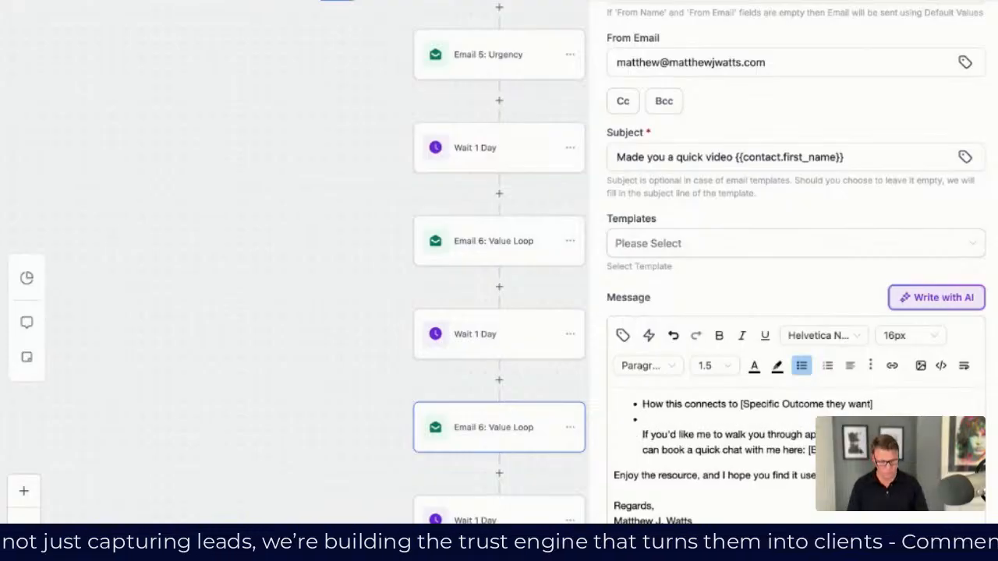
left_click(802, 365)
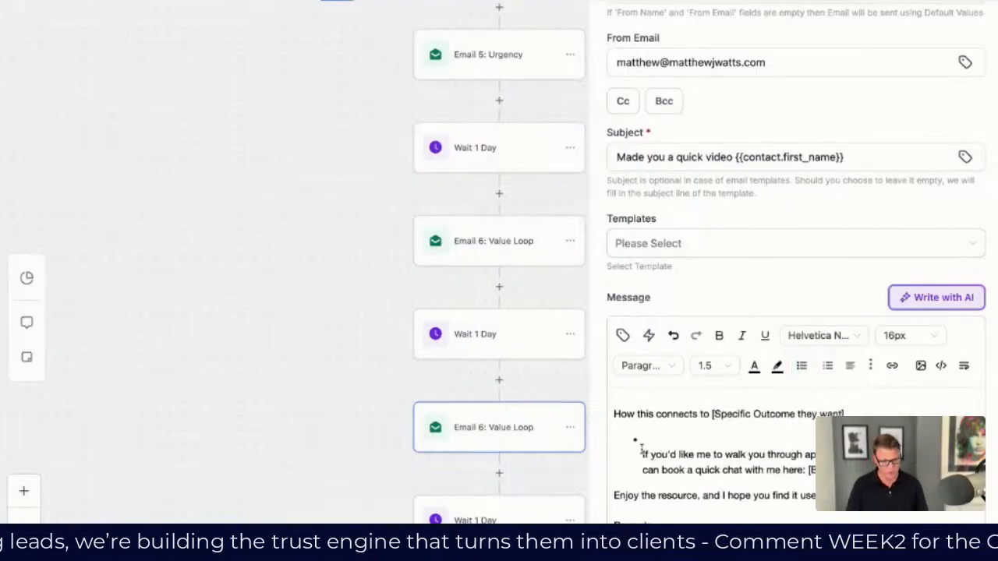
left_click(801, 367)
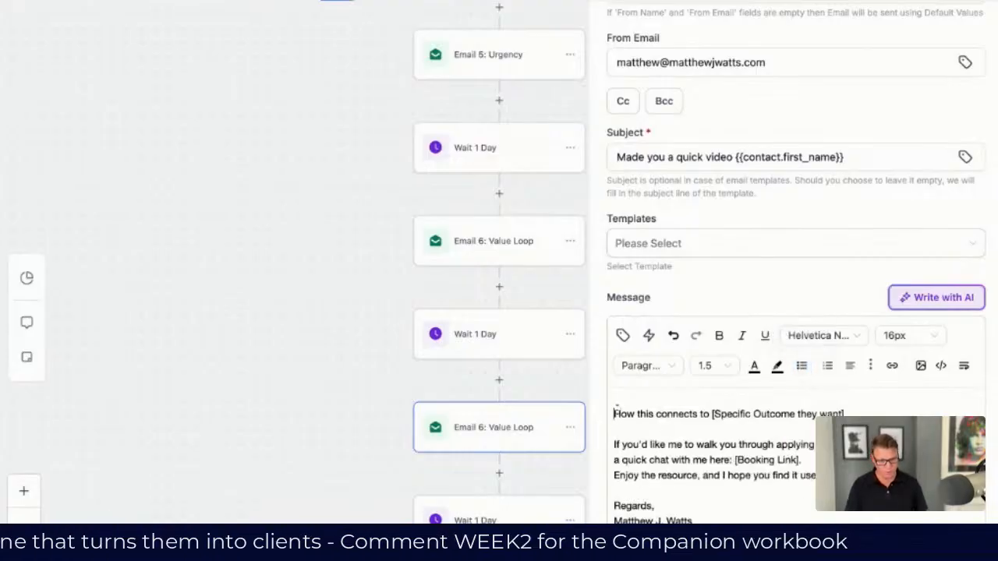
left_click(802, 365)
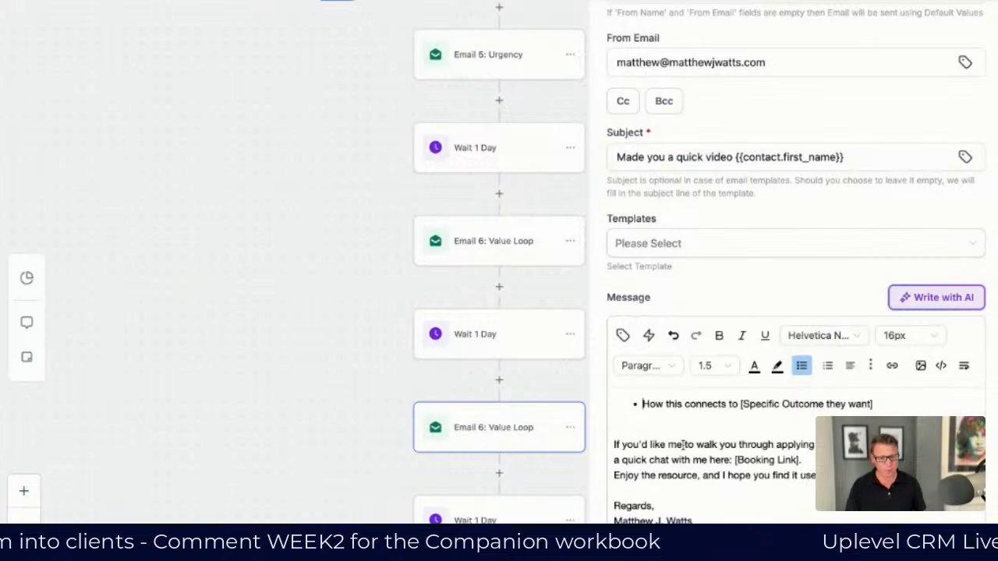
Remove the extra blank line between the bulleted list and the "If you'd like me to walk you through" paragraph
scroll(671, 450, "up", 2)
left_click_drag(639, 450, 803, 481)
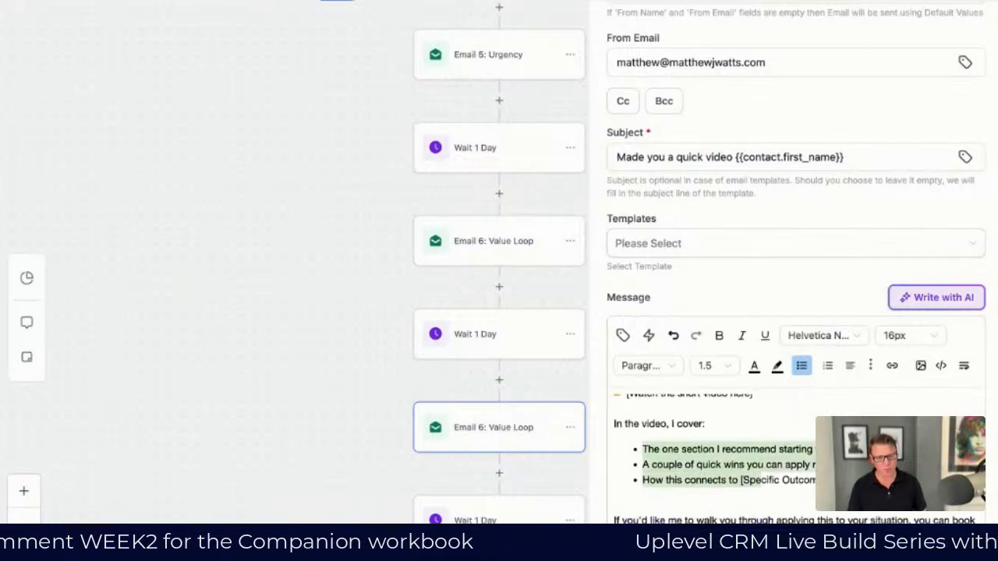
left_click(651, 505)
left_click(616, 517)
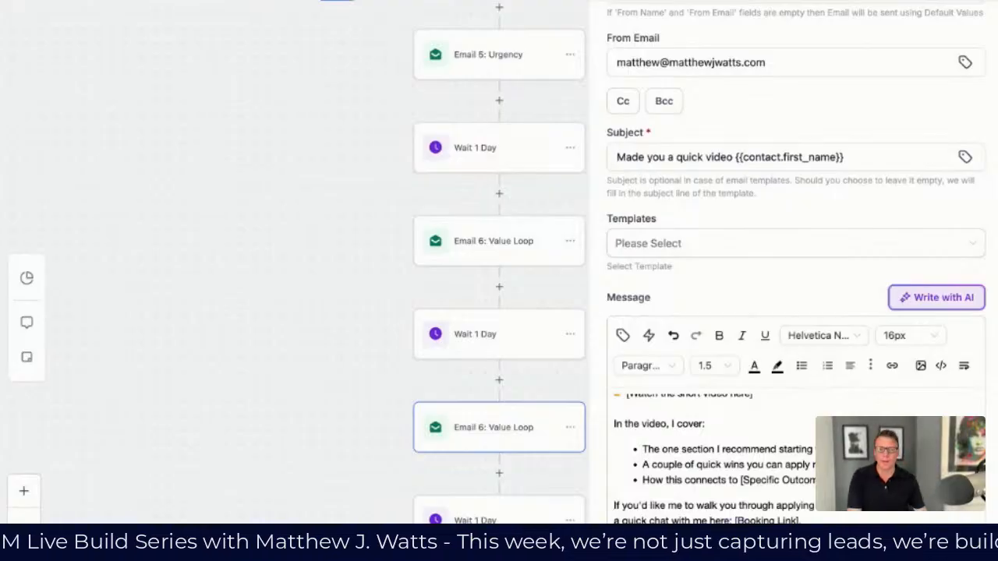
Add a blank line before "Enjoy the resource" and replace ": [Booking Link]." after "quick chat with me here" with a period
scroll(691, 488, "down", 2)
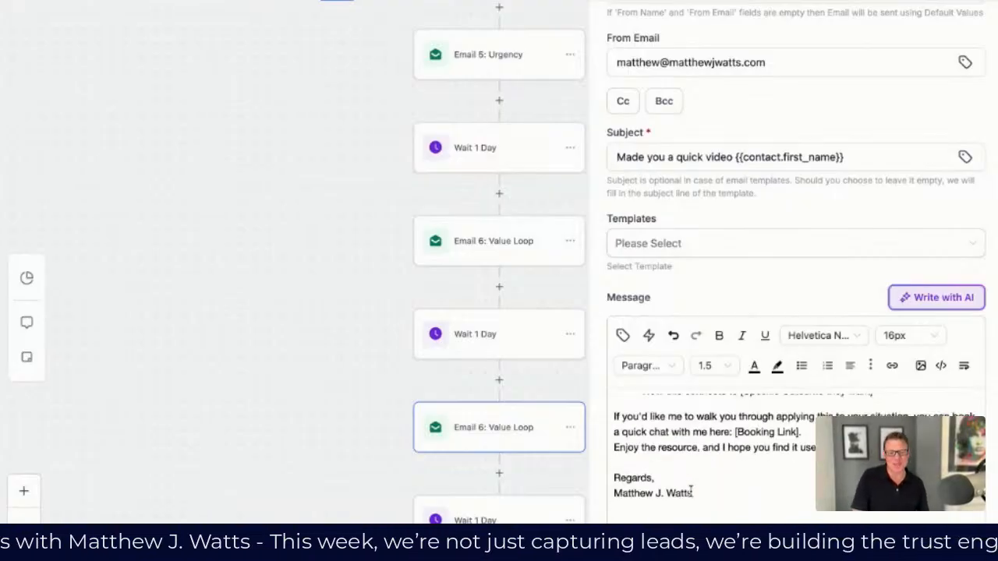
key("Return")
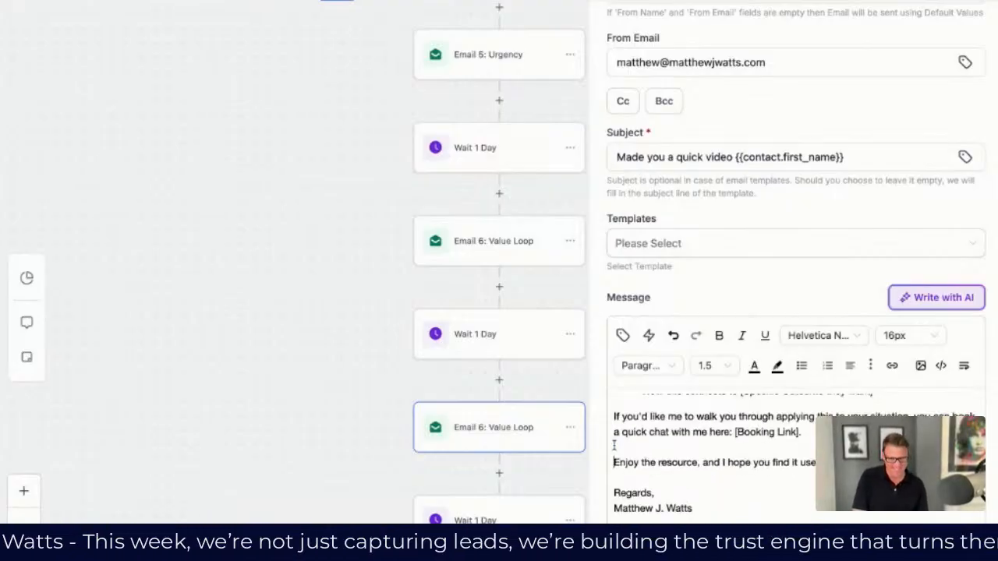
left_click_drag(734, 432, 806, 434)
key("BackSpace")
type(".")
Link the text "quick chat with me here." to the sender's website booking page at /talk, opening in a new window
left_click_drag(622, 432, 731, 432)
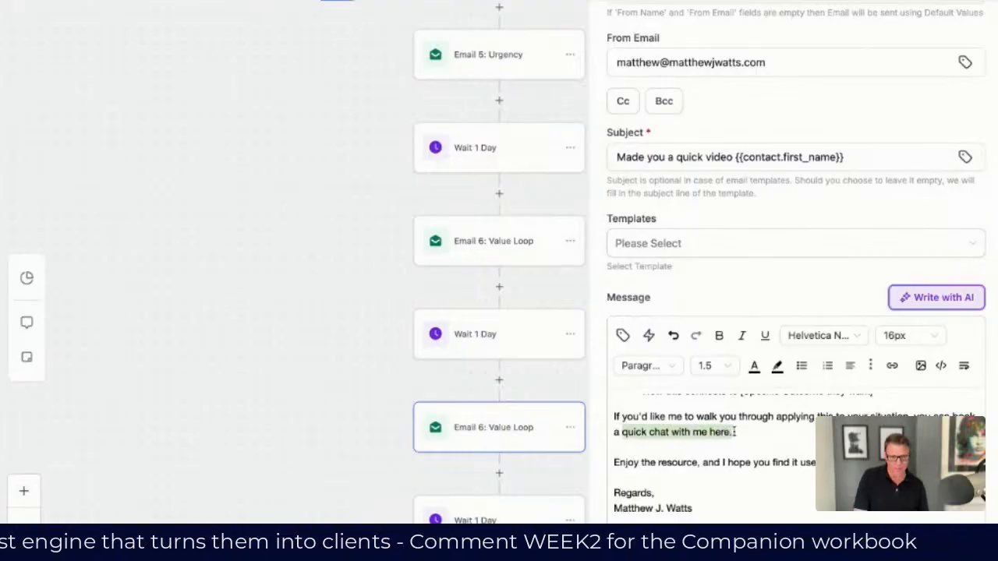
left_click(893, 368)
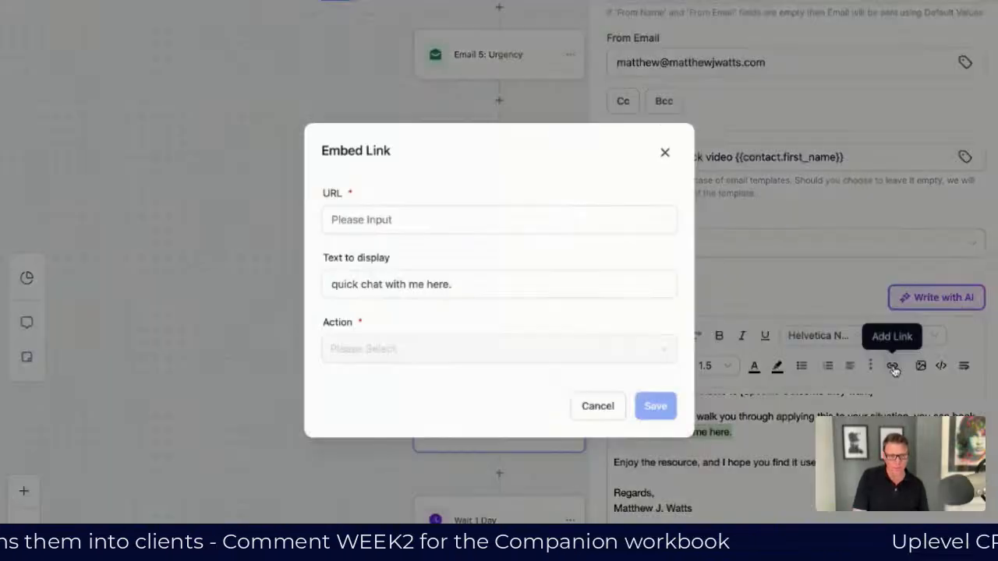
left_click(377, 220)
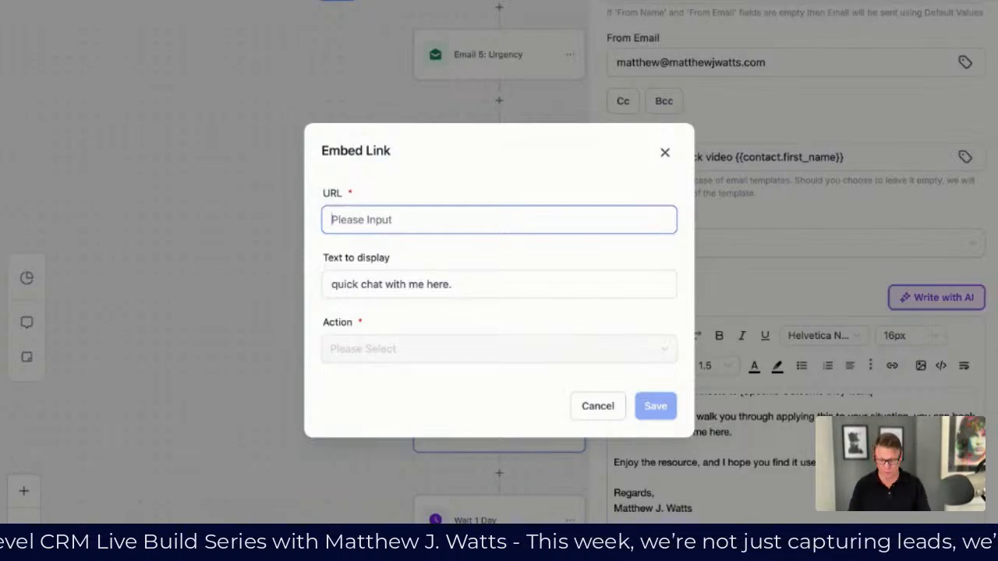
type("https://")
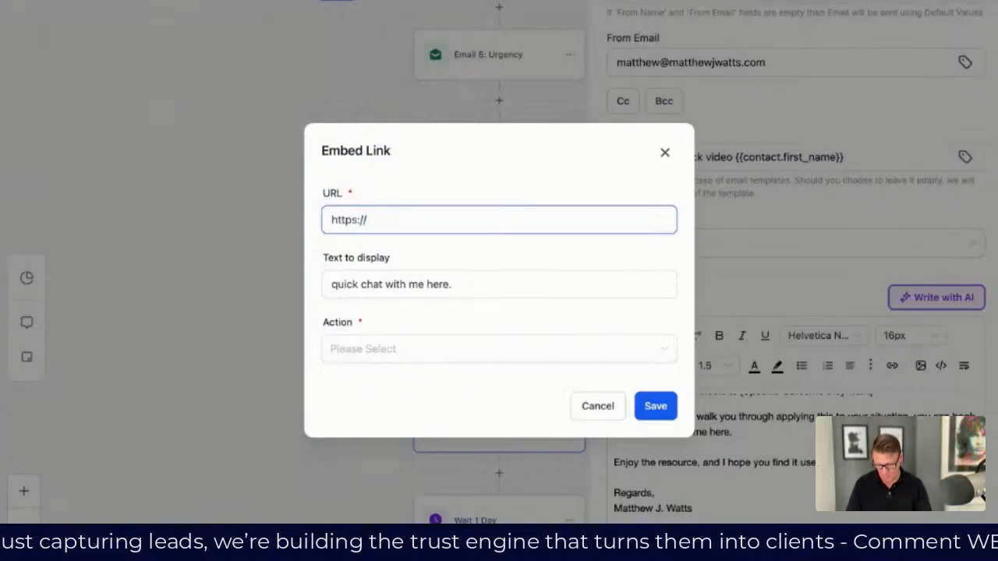
type("mat")
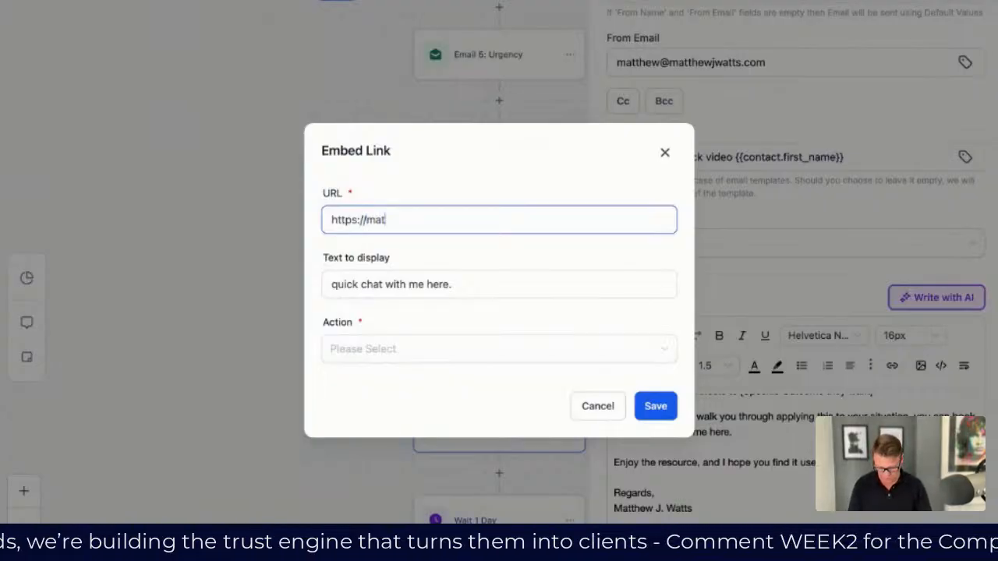
type("thewjwatts.com/talk")
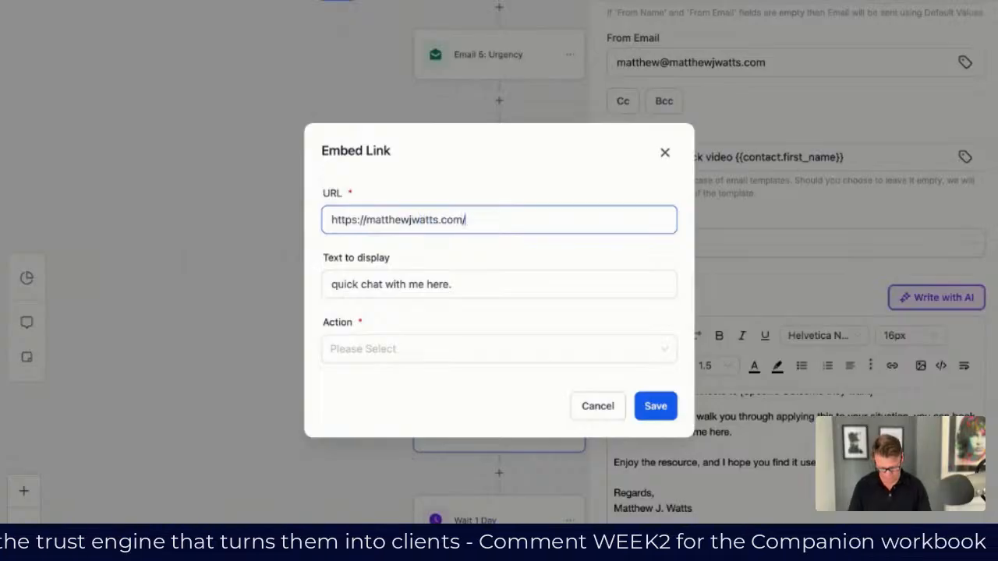
left_click(352, 355)
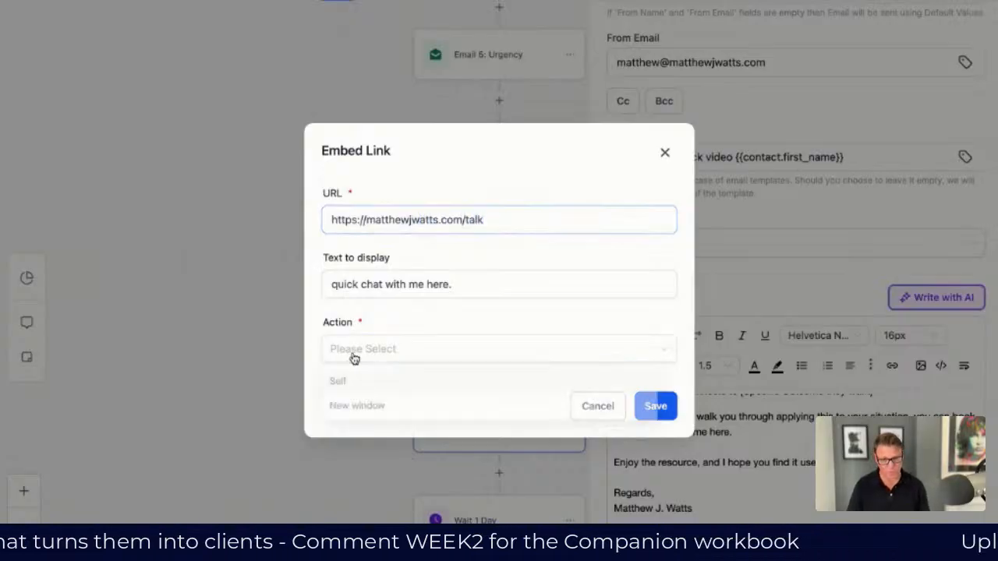
left_click(393, 411)
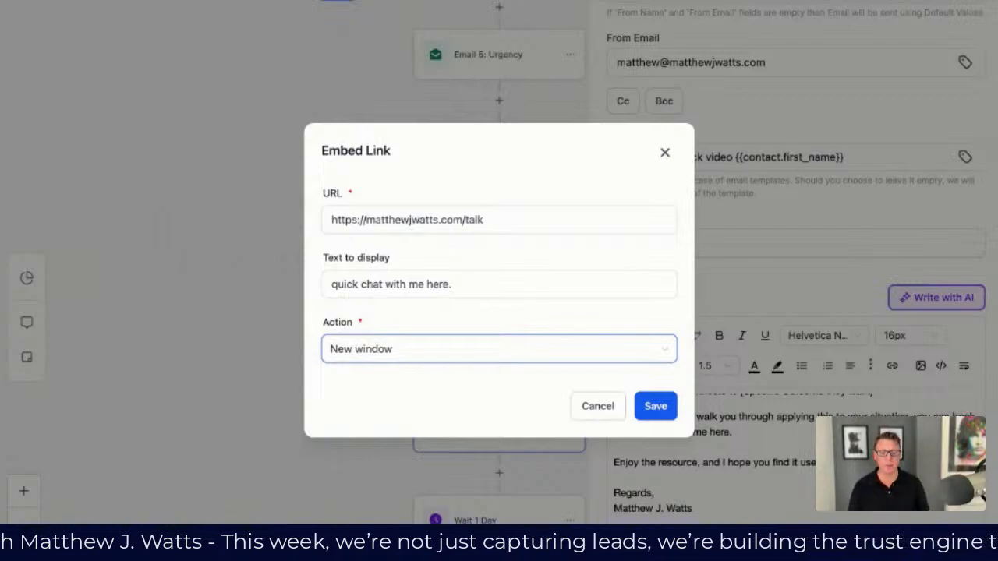
left_click(658, 409)
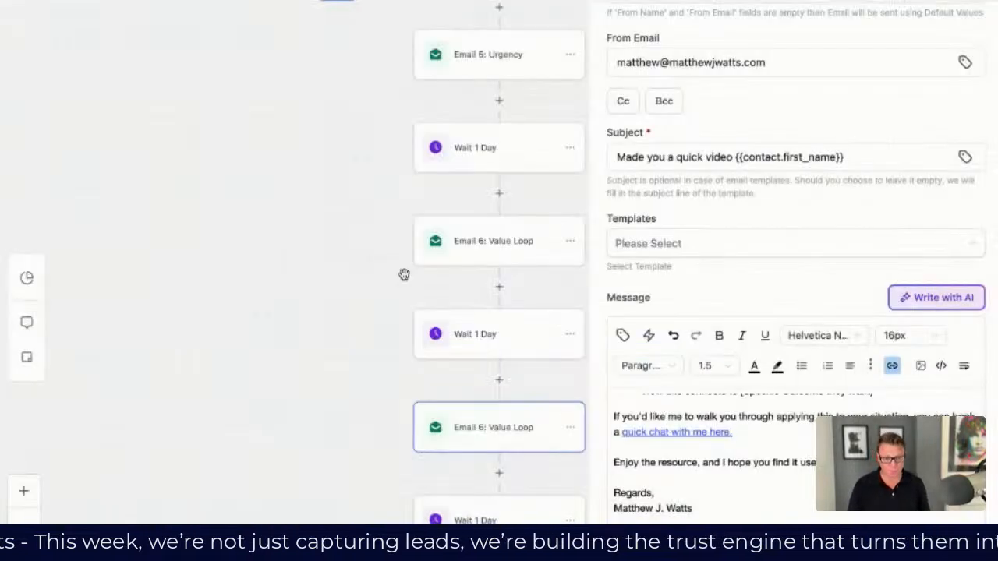
Make the "quick chat with me here." link bold and set its text color to teal
left_click_drag(736, 432, 626, 435)
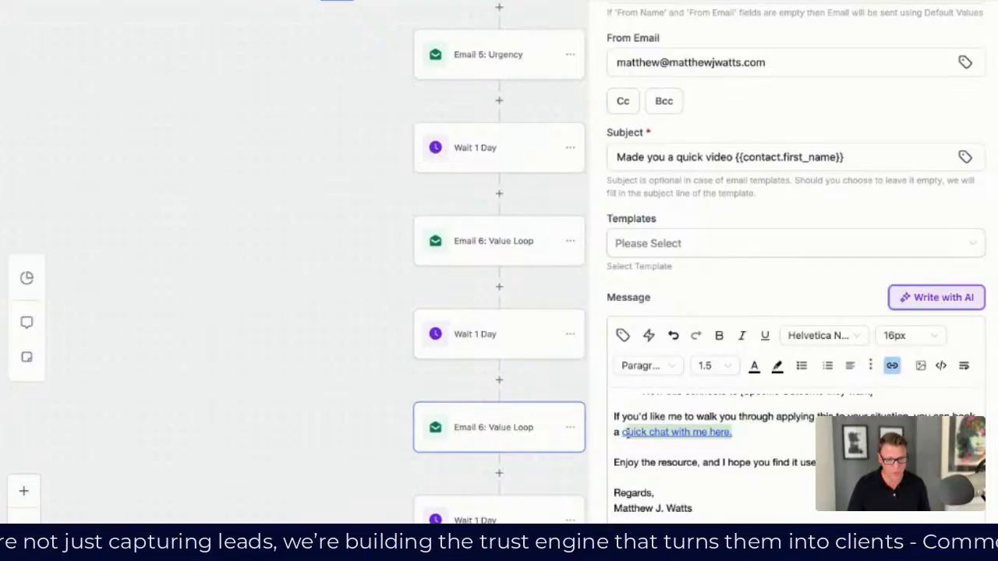
left_click(720, 336)
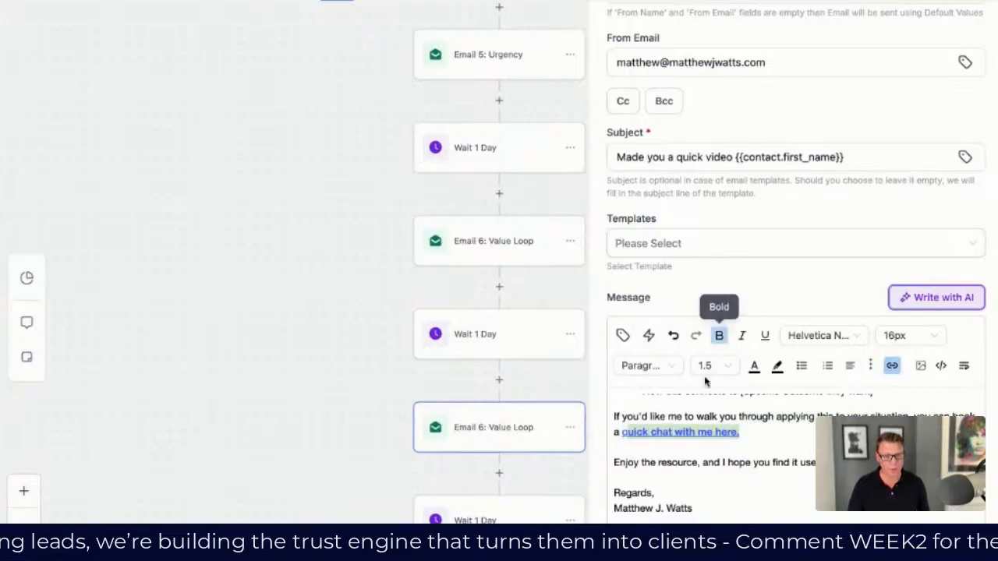
left_click(755, 371)
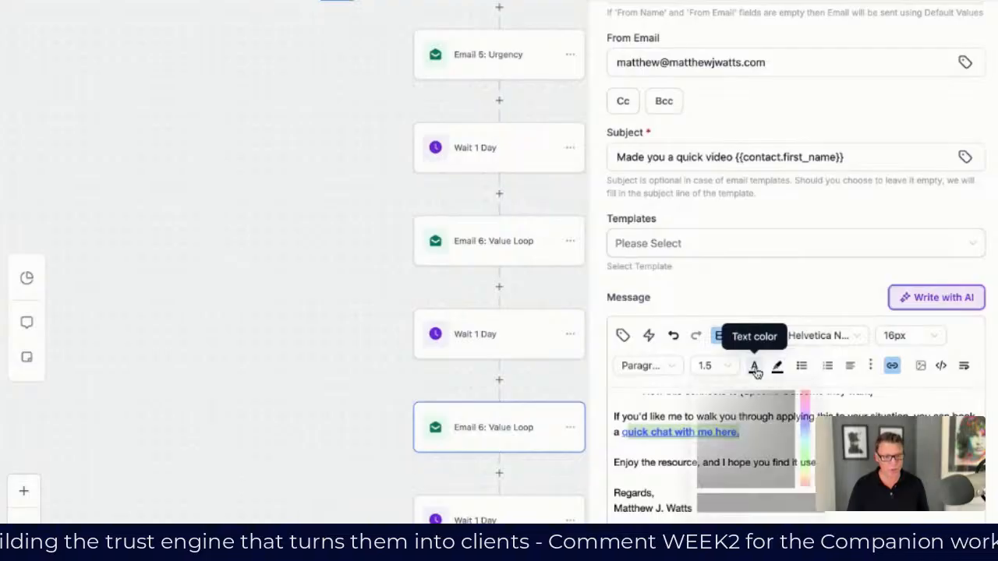
left_click(784, 543)
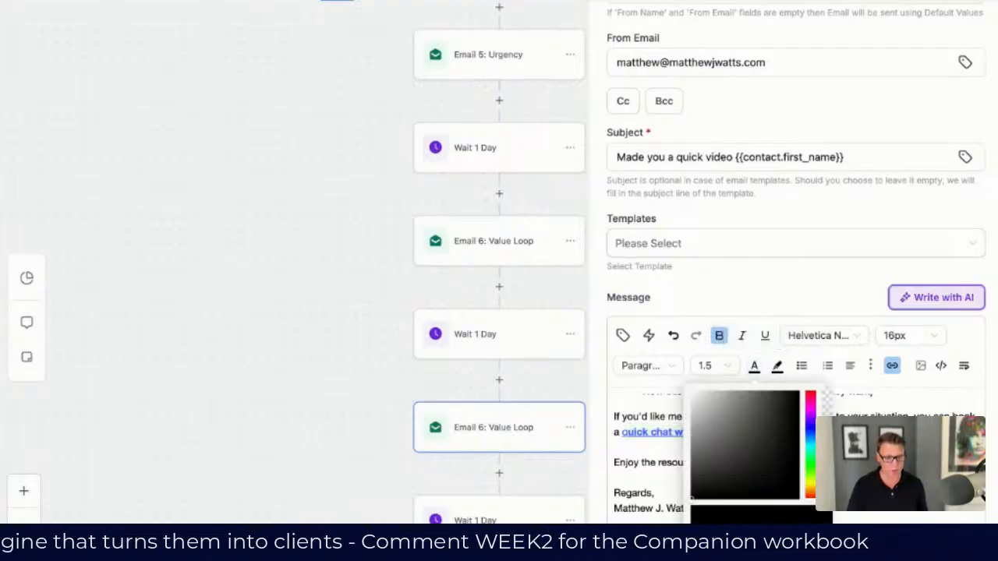
type("0000f")
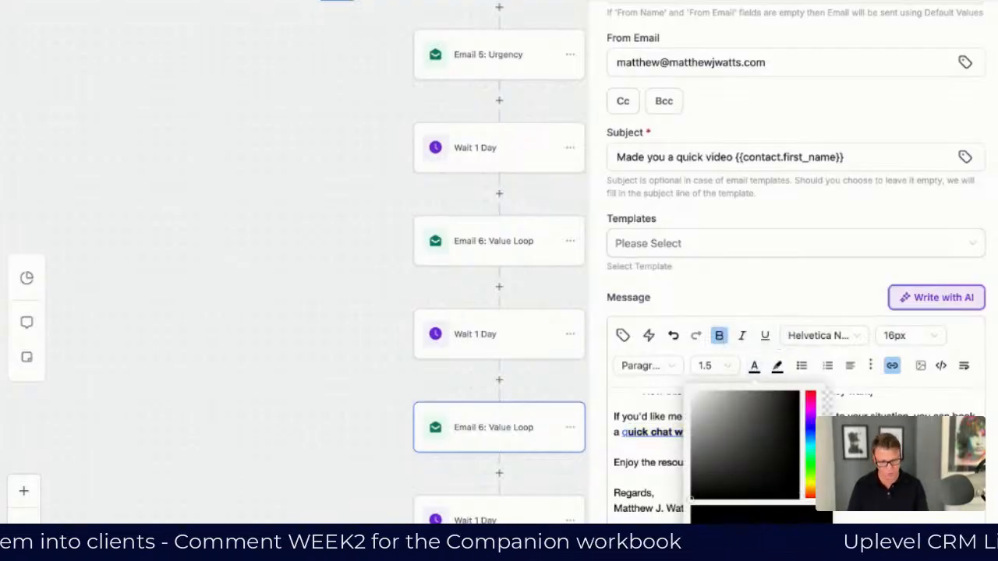
type("aaaa")
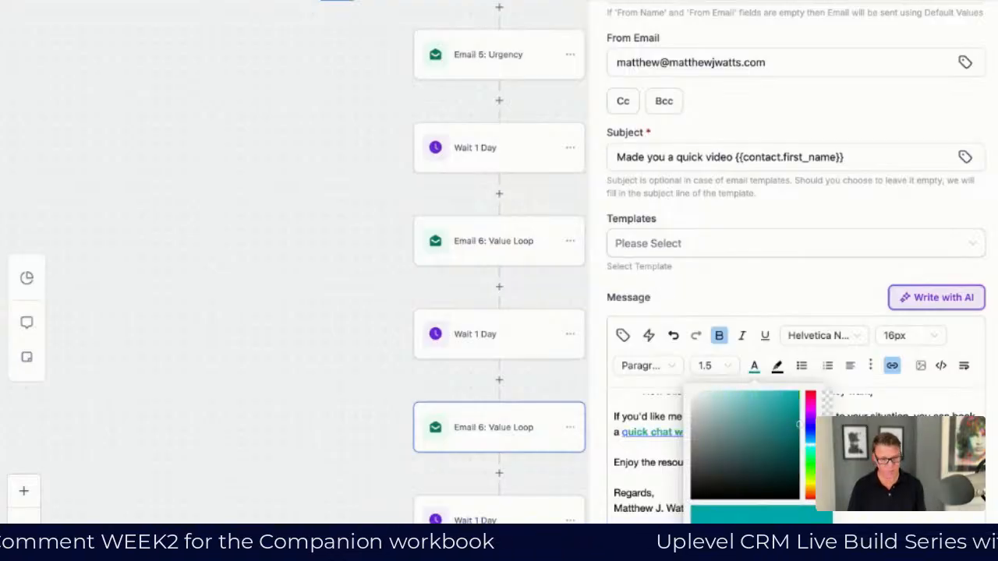
Reapply the teal text color and bold formatting to the entire "quick chat with me here." link
left_click(754, 365)
left_click_drag(742, 429, 623, 435)
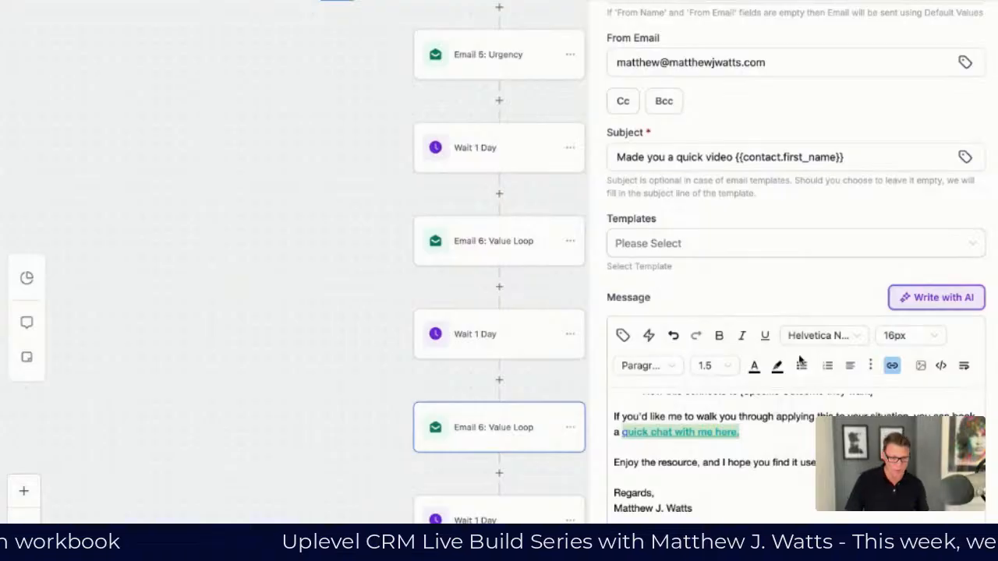
left_click(755, 367)
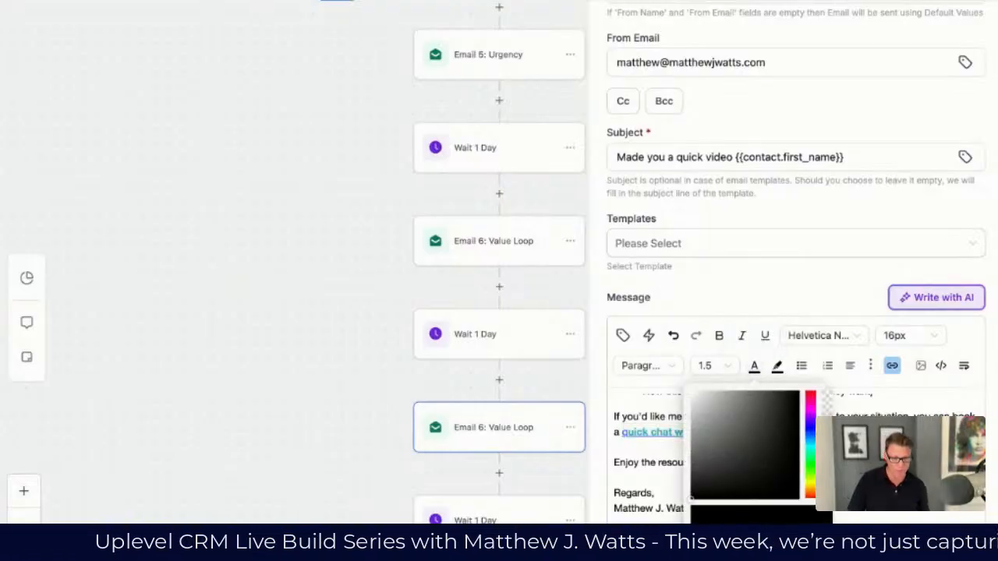
left_click(811, 464)
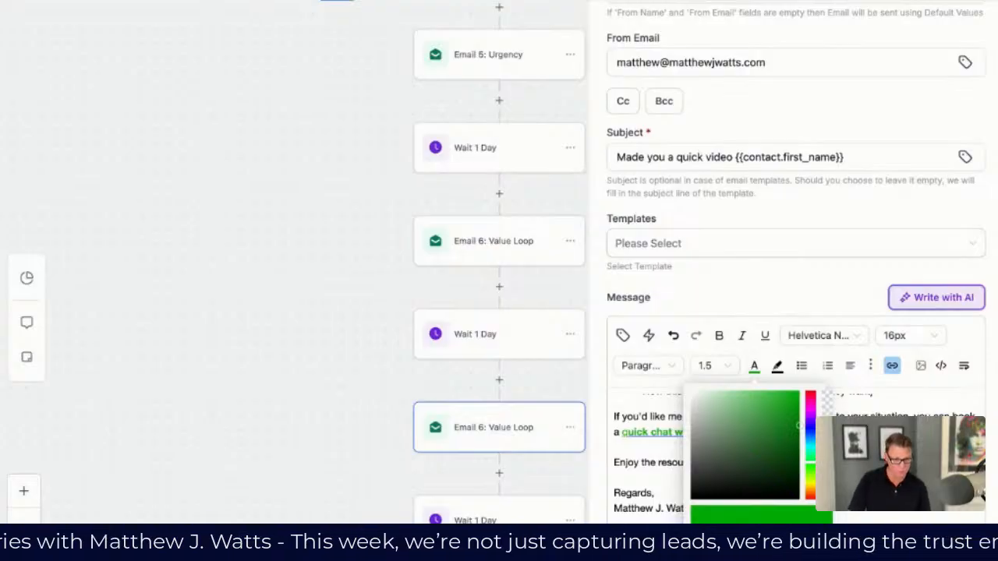
left_click(811, 446)
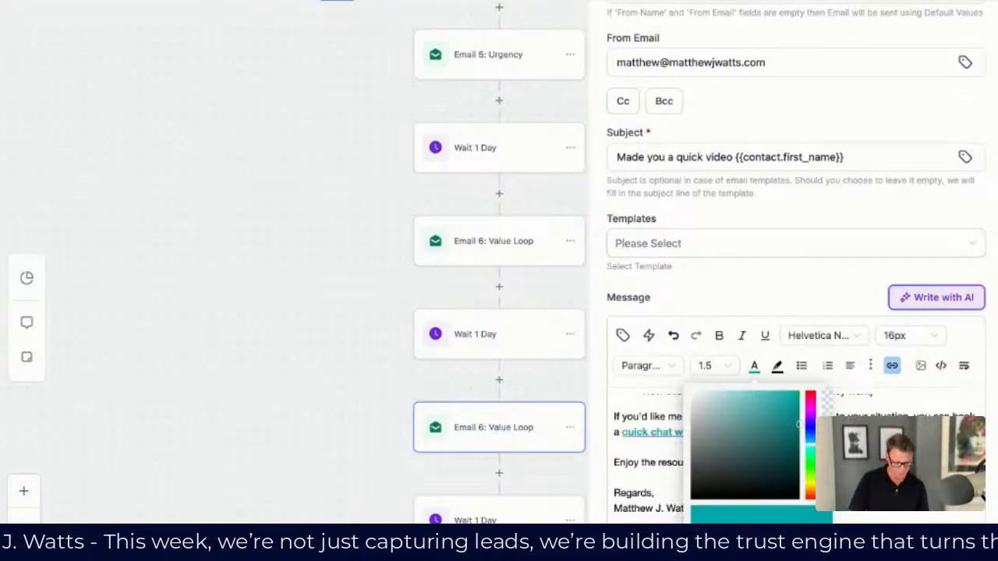
left_click(754, 366)
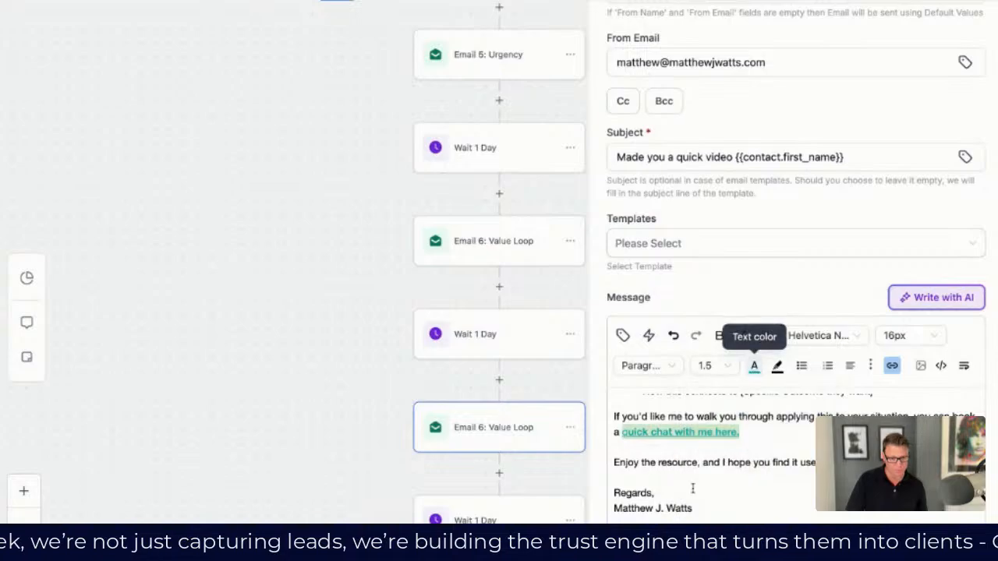
key("super+b")
left_click(786, 437)
Remove the square brackets around "Watch the short video here" in the email message
scroll(786, 437, "up", 3)
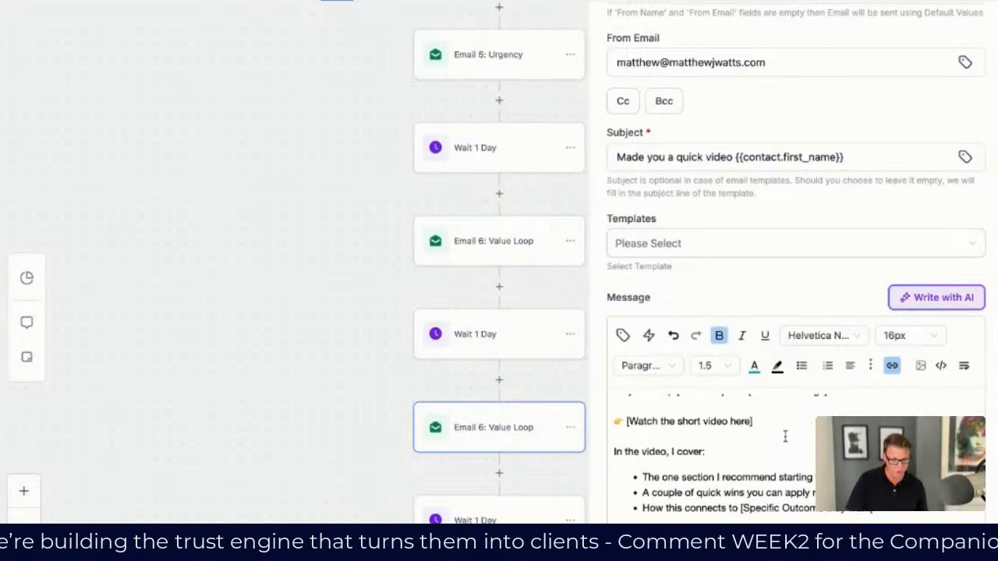
scroll(785, 437, "up", 1)
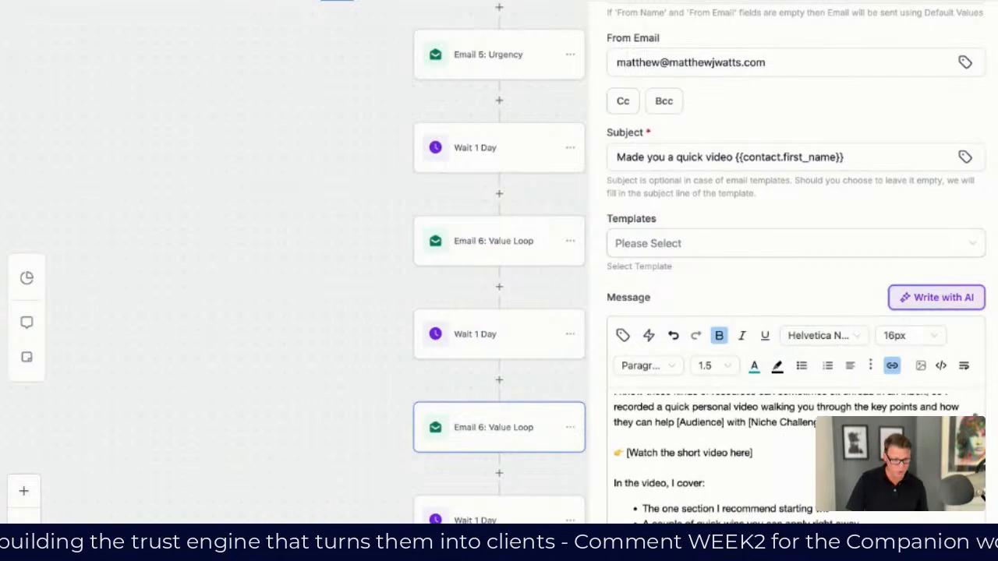
left_click(629, 452)
key("BackSpace")
key("End")
key("BackSpace")
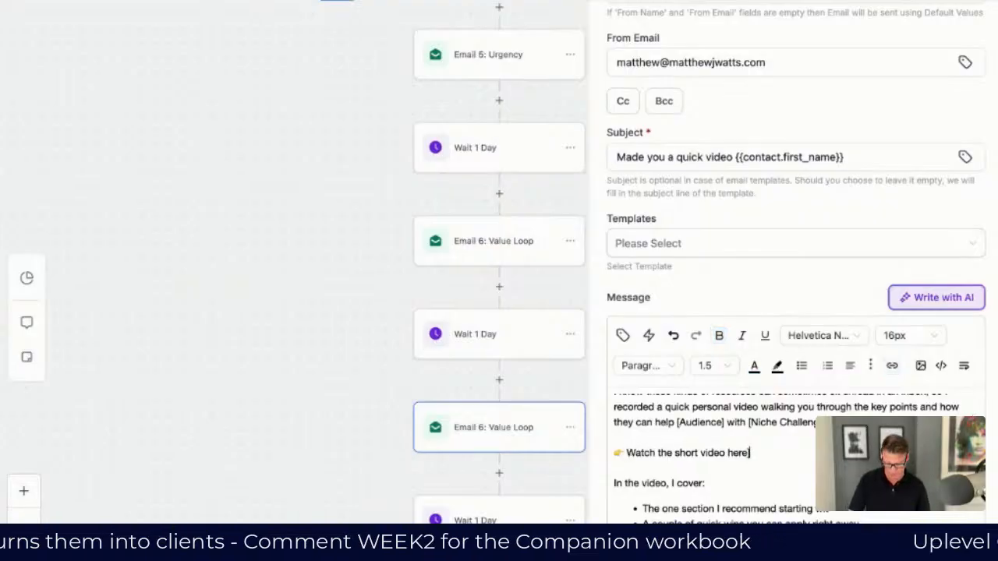
left_click_drag(625, 452, 749, 453)
left_click(889, 368)
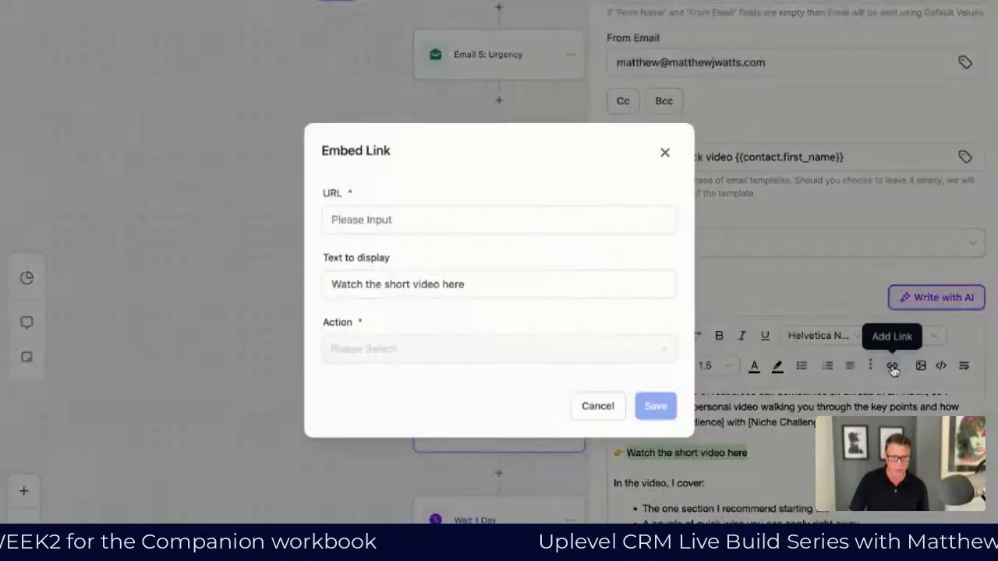
left_click(364, 220)
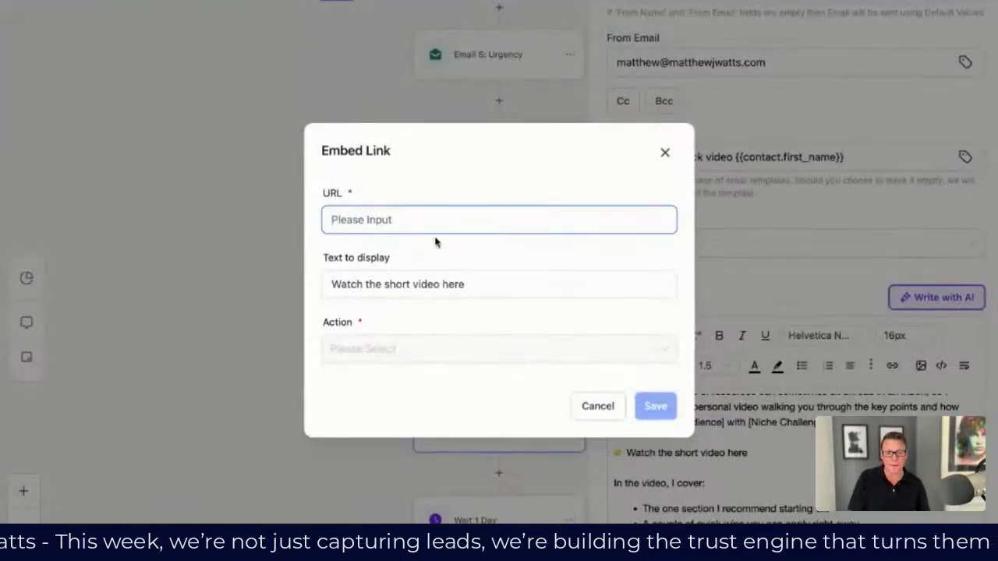
type("d")
key("BackSpace")
type("w")
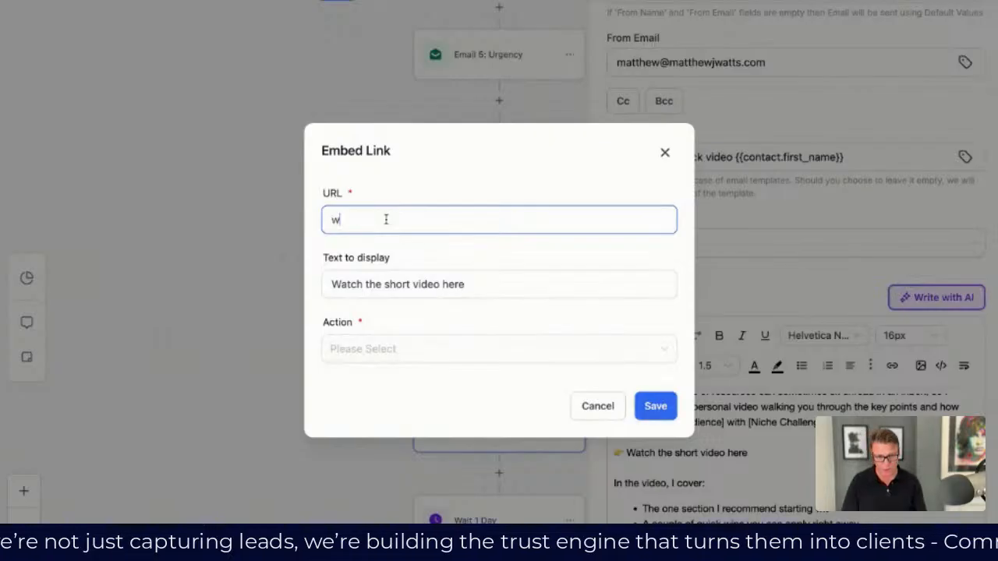
type("ww.loom.com")
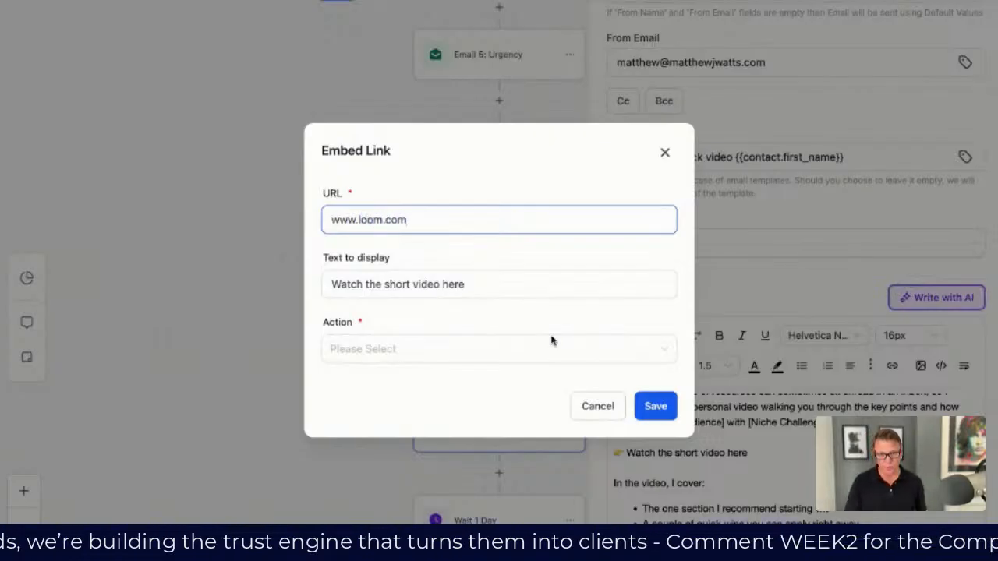
left_click(655, 406)
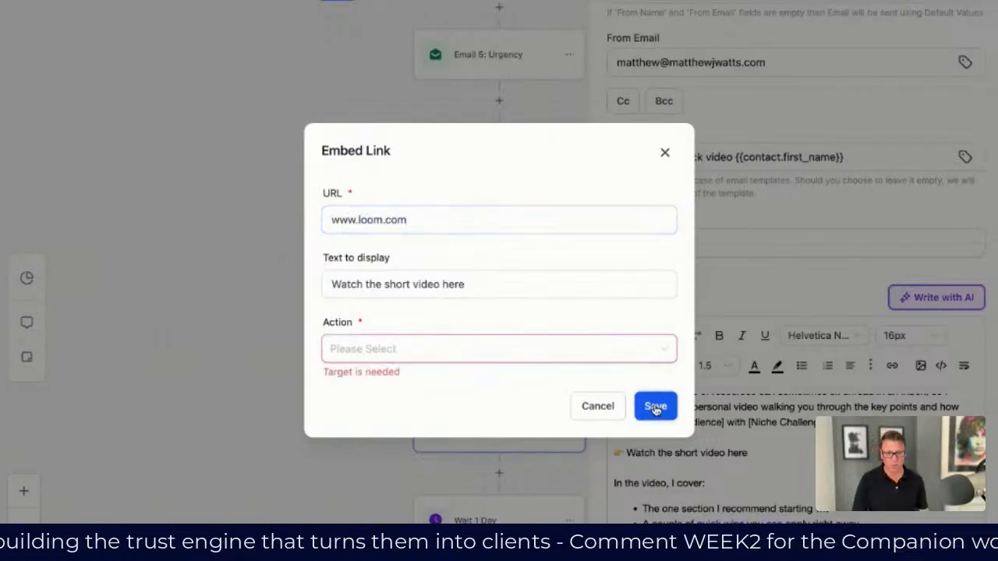
left_click(406, 358)
left_click(379, 408)
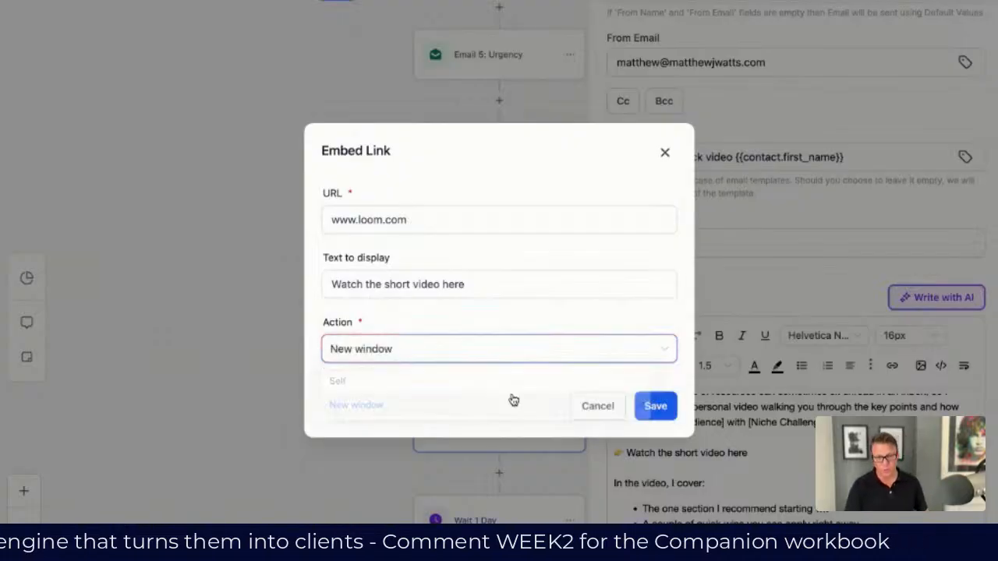
left_click(659, 406)
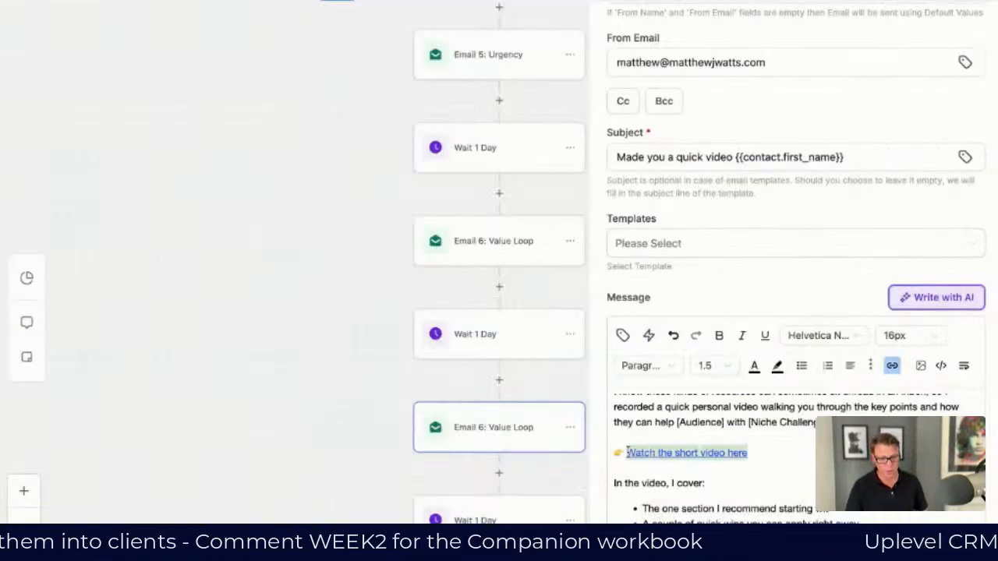
left_click(719, 335)
left_click(731, 479)
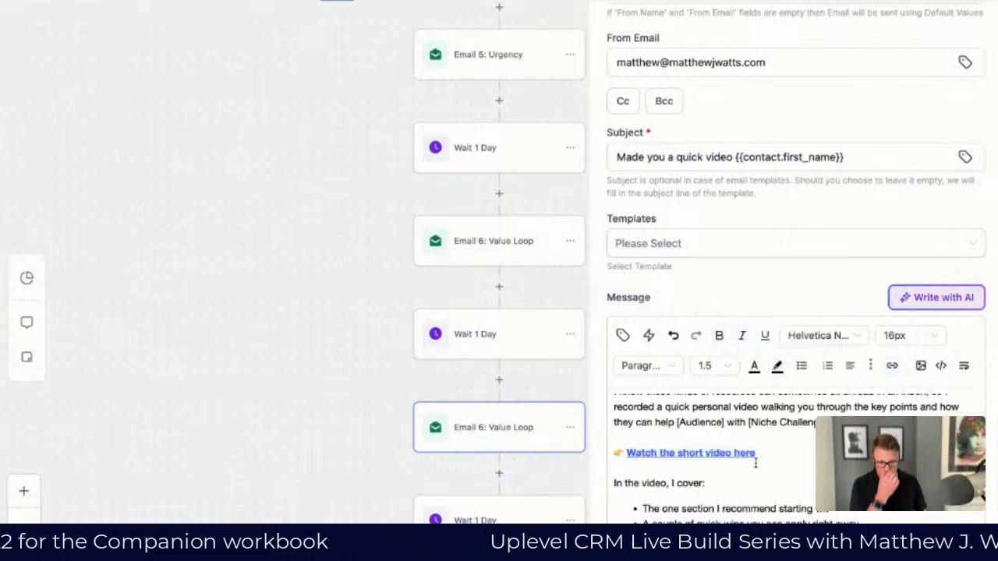
Merge the "Thanks for downloading 3 Tasks Checklist." line into the greeting after the comma, with a lowercase "thanks"
scroll(765, 490, "up", 1)
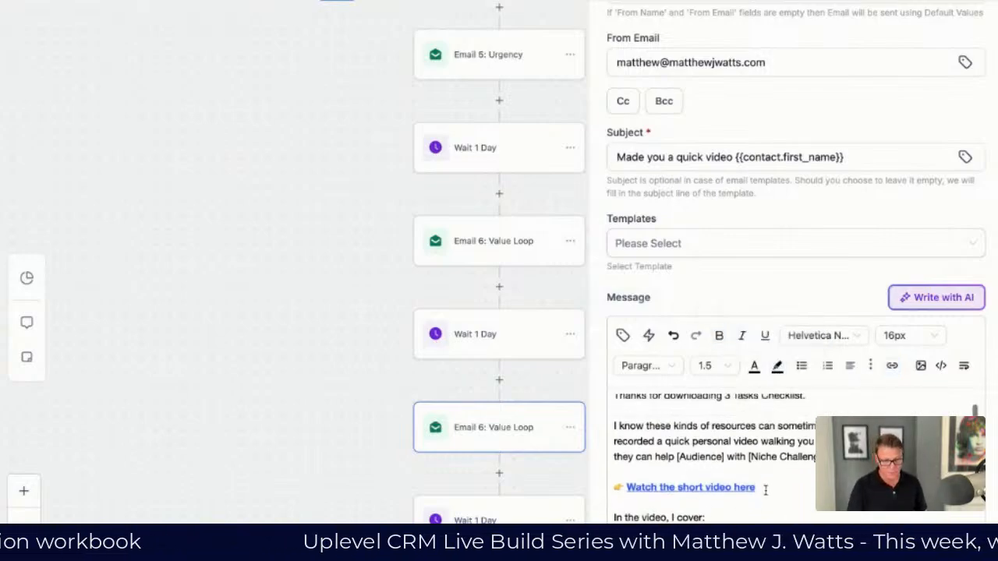
scroll(765, 489, "up", 1)
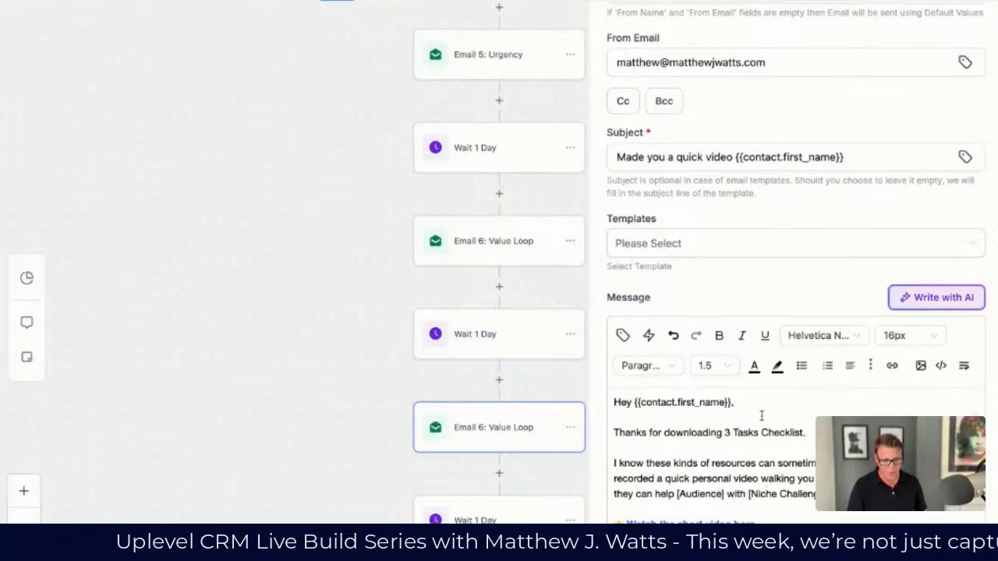
left_click(615, 432)
key("BackSpace")
key("BackSpace")
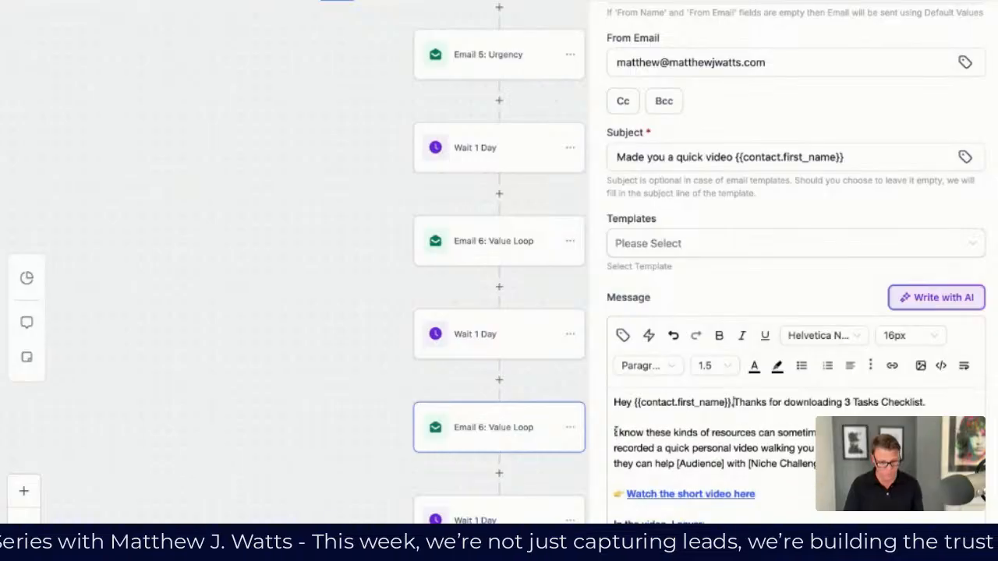
type(",")
key("Delete")
type("t")
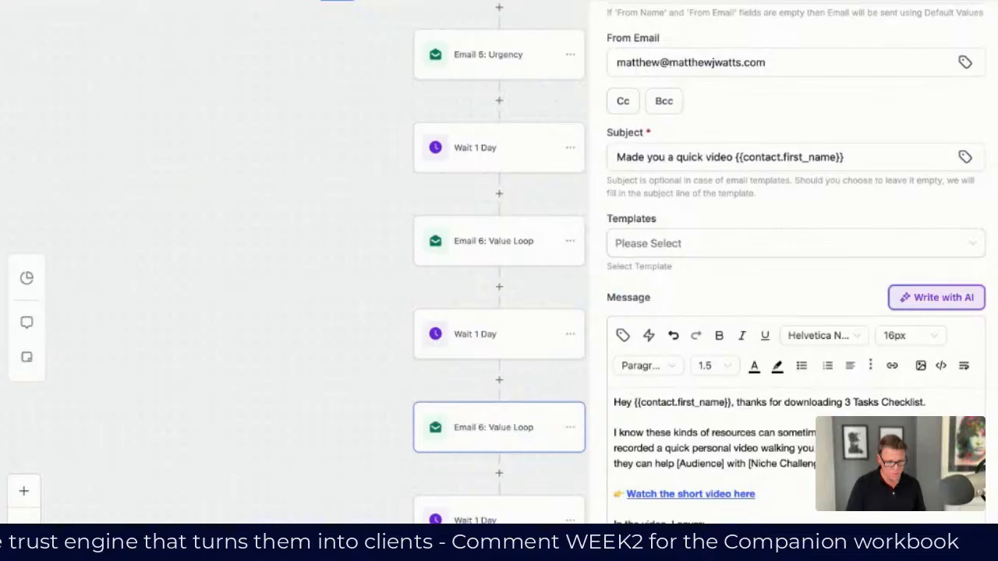
Add a space and the contact First Name merge field after the "quick chat with me here." link
scroll(811, 455, "down", 3)
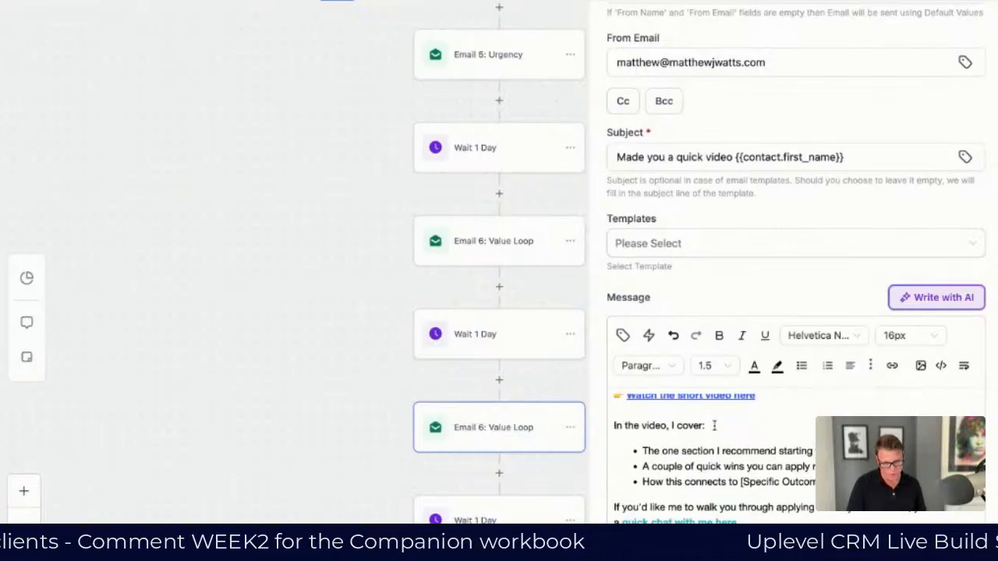
scroll(662, 428, "down", 2)
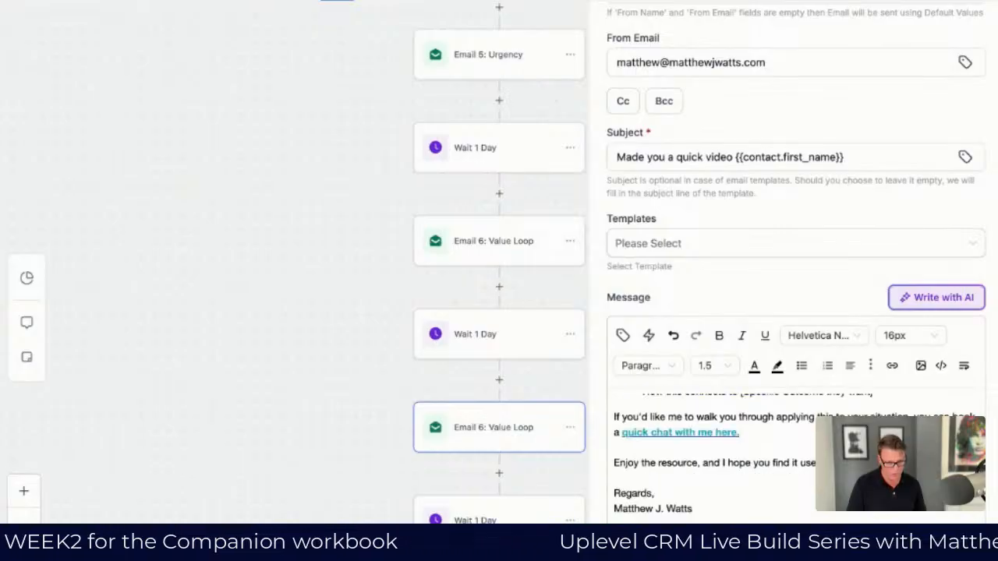
left_click(792, 433)
key("Right")
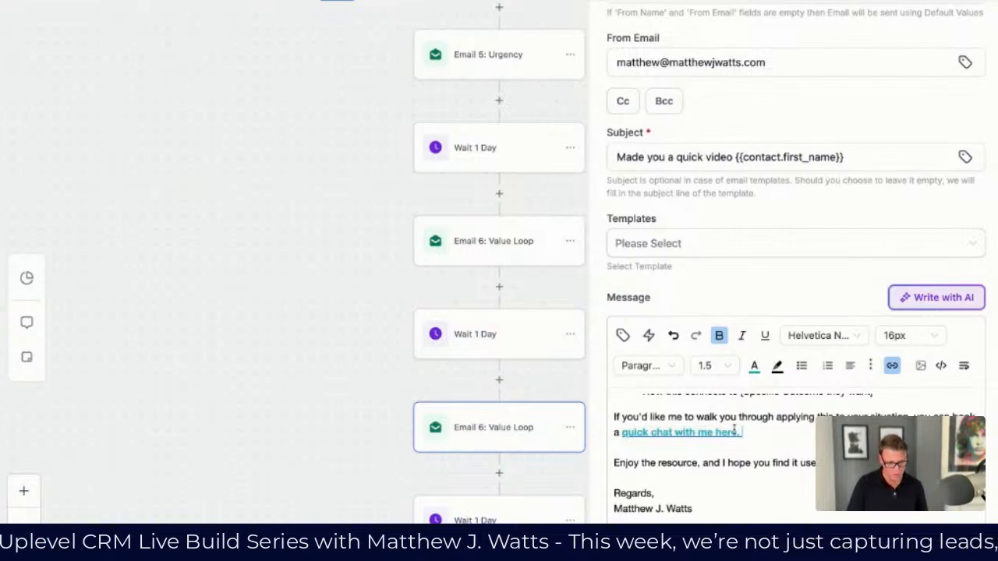
left_click(623, 337)
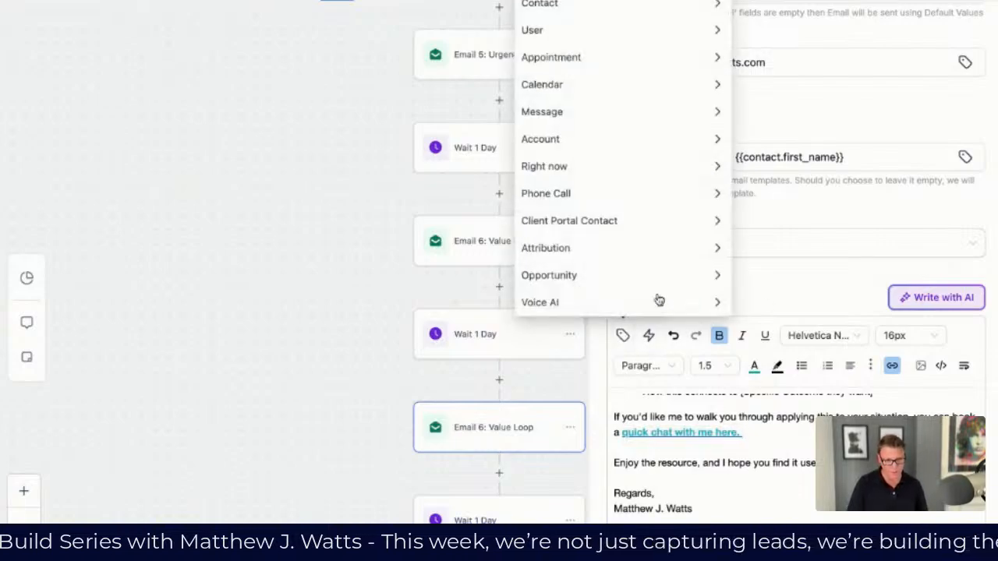
left_click(564, 5)
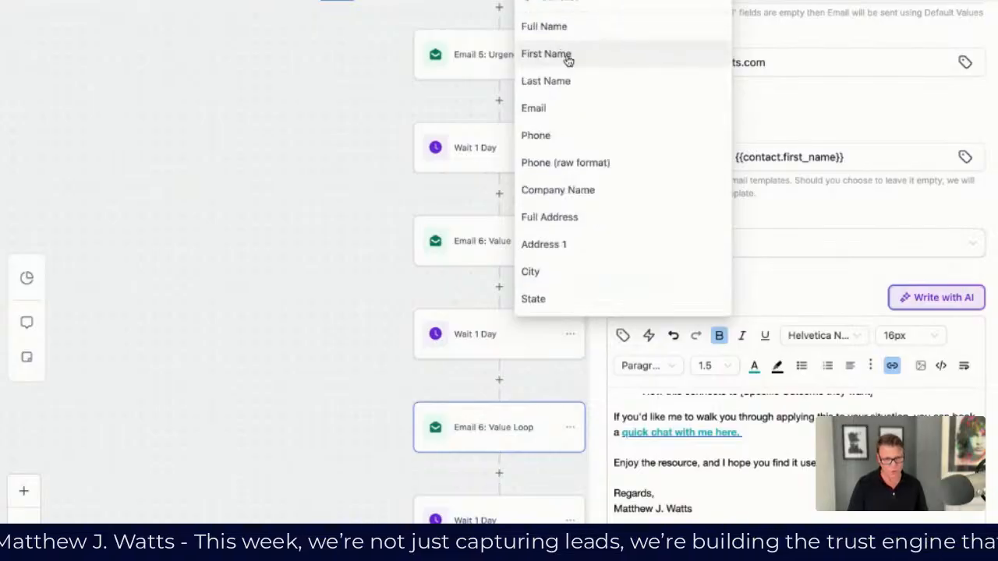
left_click(568, 56)
Remove the hyperlink from the {{contact.first_name}} field after the booking link and set its text color to black
left_click_drag(741, 434, 816, 434)
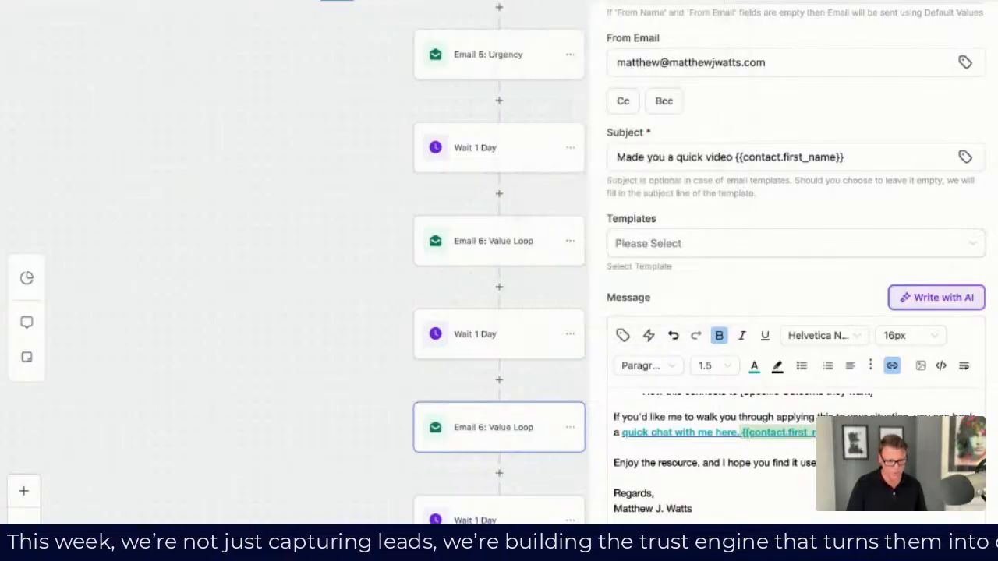
left_click(893, 366)
left_click_drag(483, 219, 274, 219)
key("BackSpace")
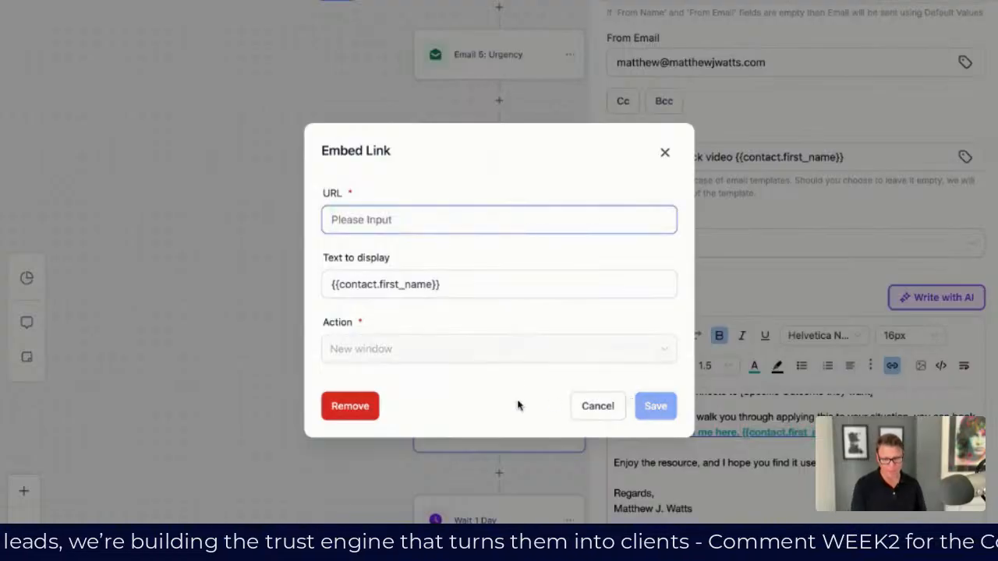
left_click(341, 417)
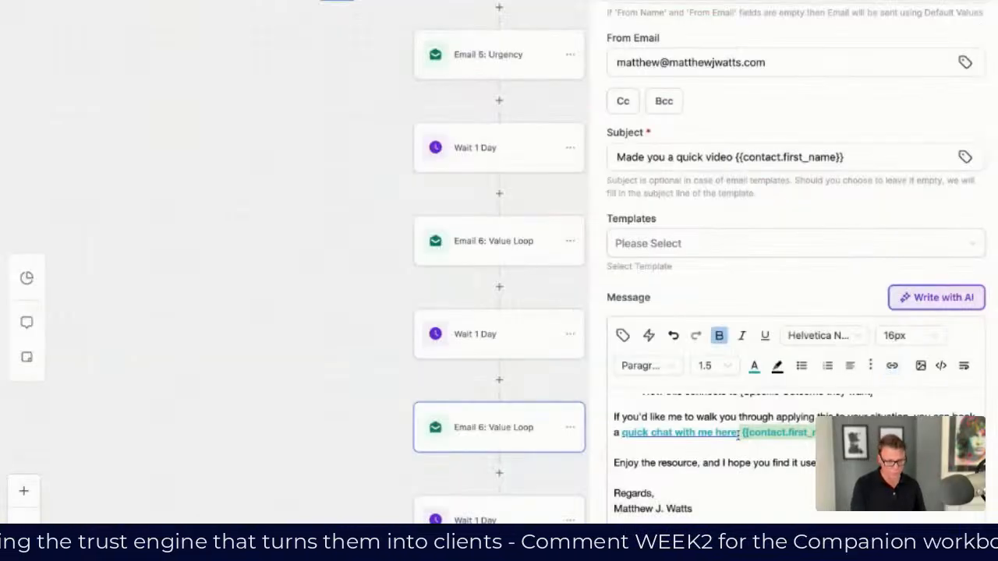
left_click(754, 365)
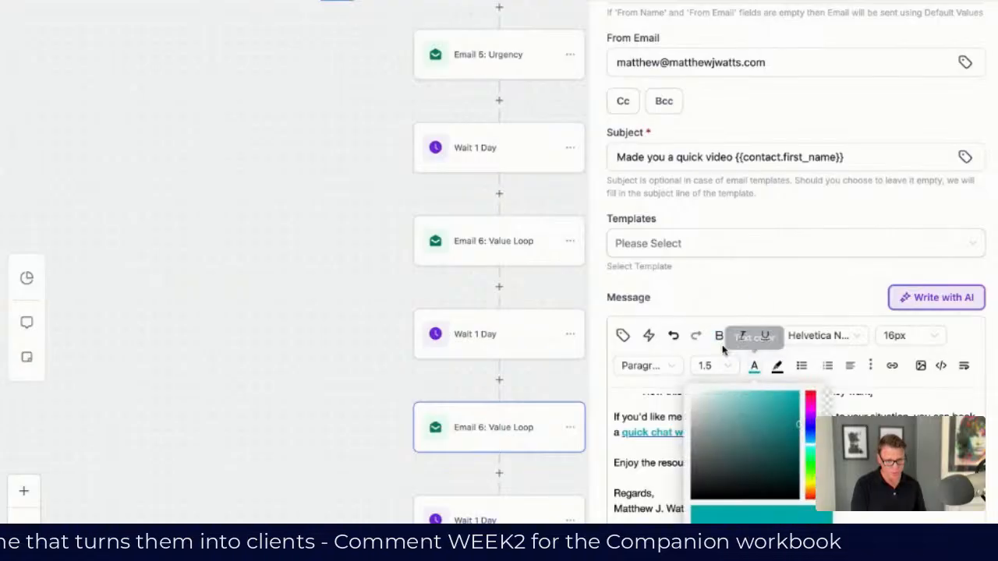
left_click(691, 496)
left_click(755, 367)
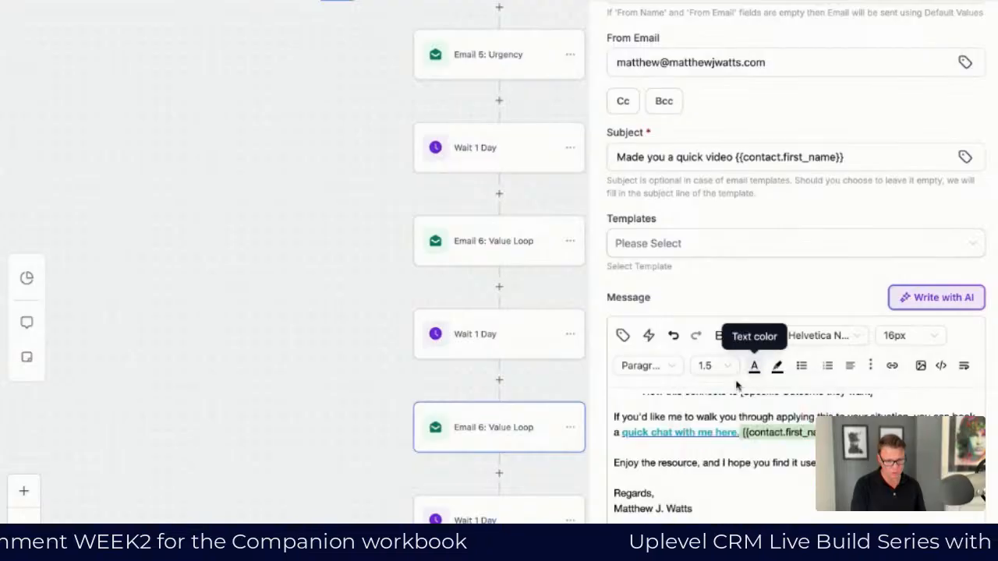
Delete the period after the "quick chat with me here" link text in the email body
left_click(737, 434)
key("BackSpace")
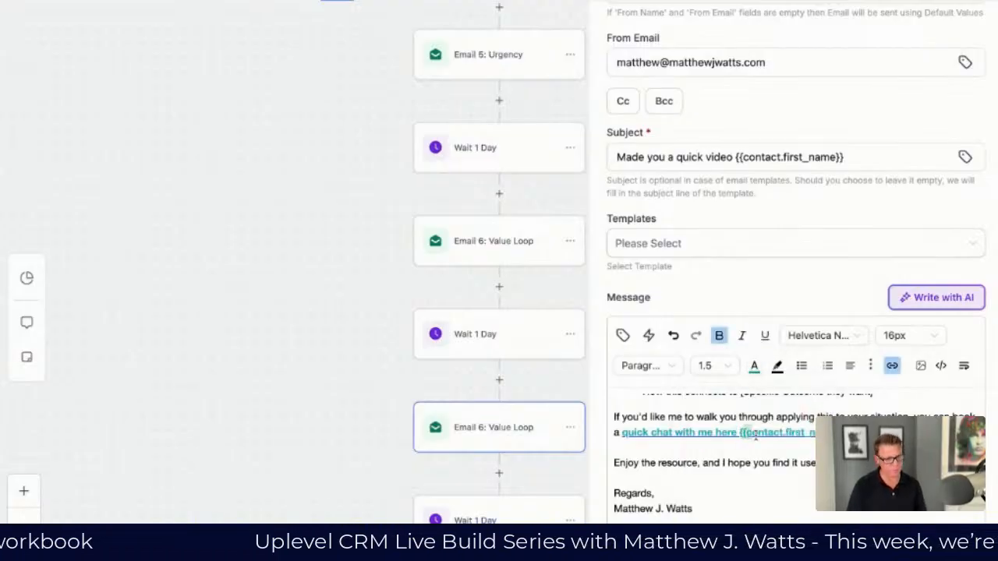
Try to unlink the {{contact.first_name}} text after the booking link and recolor it black
left_click_drag(744, 434, 850, 434)
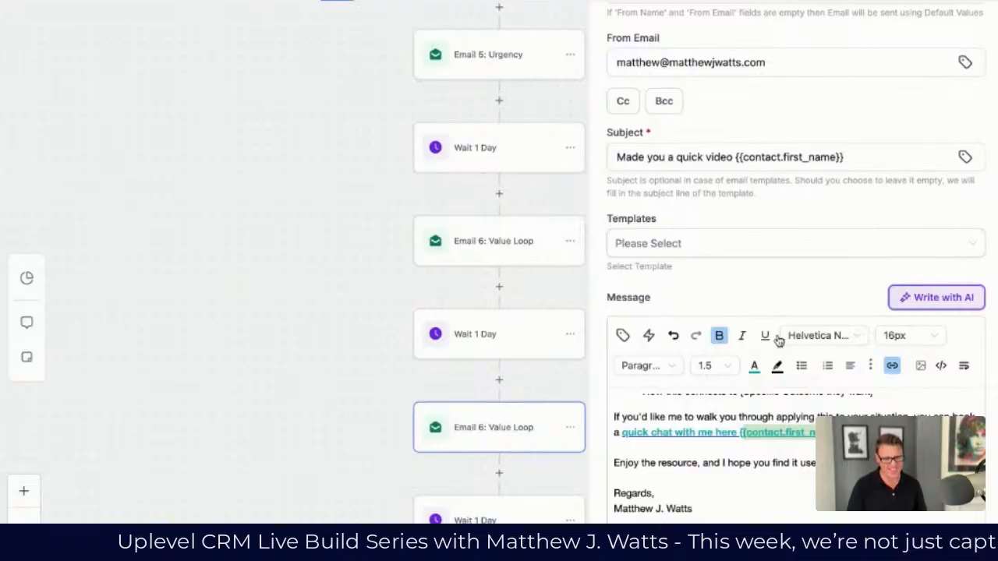
left_click(892, 366)
left_click(496, 282)
left_click(350, 407)
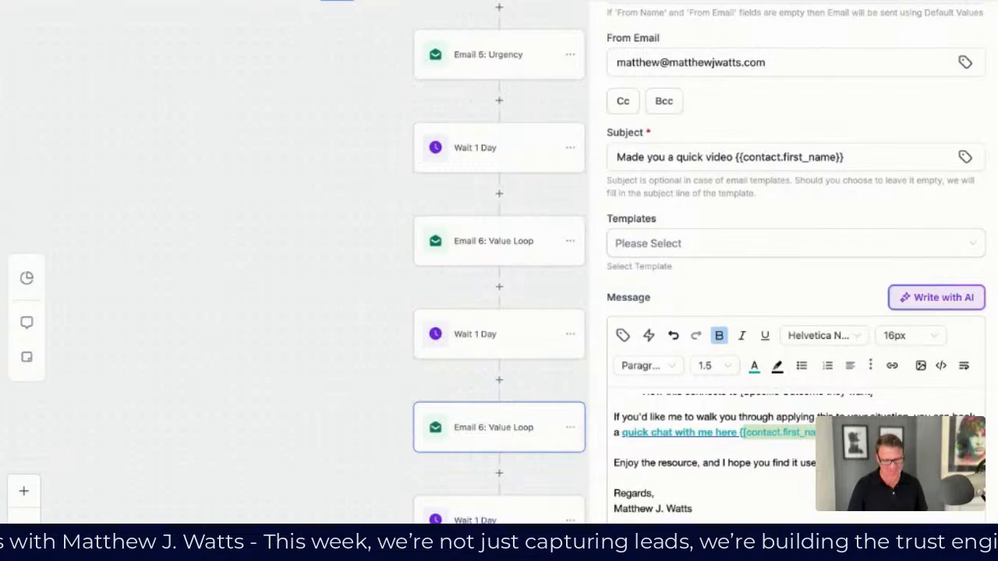
left_click(753, 366)
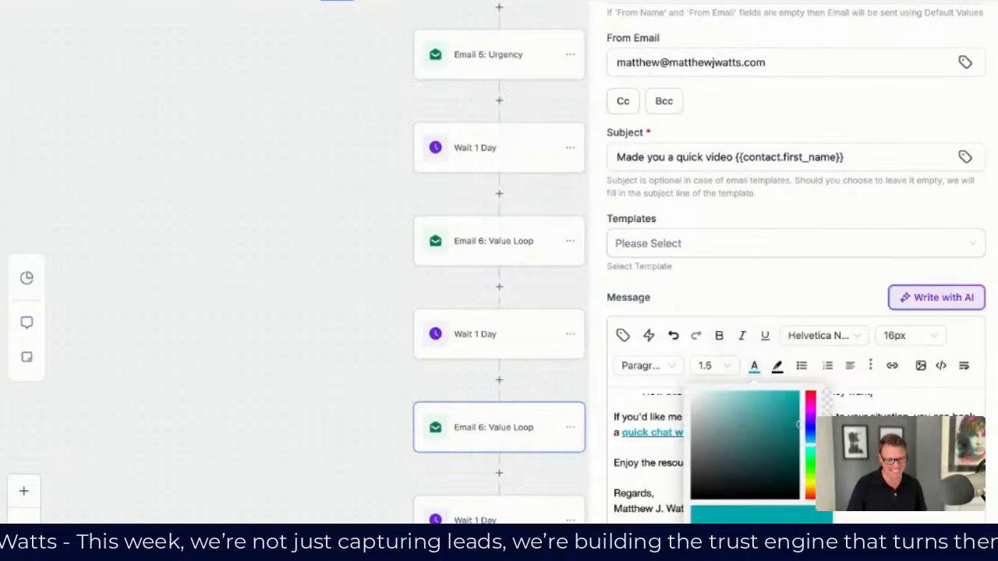
left_click(694, 498)
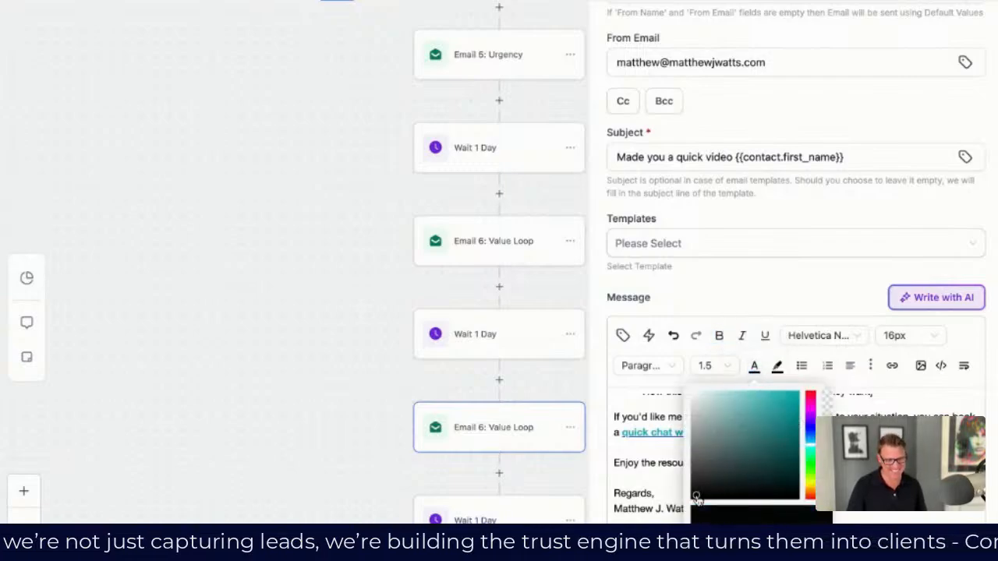
left_click(850, 475)
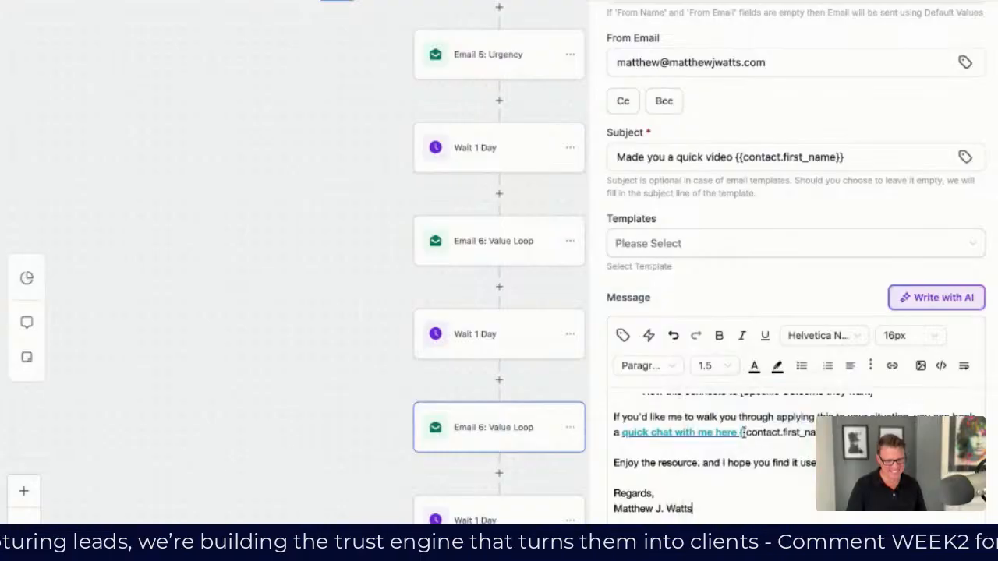
Try to repair the opening braces of the first name field by adding a brace outside the booking link
left_click_drag(744, 434, 622, 433)
key("Right")
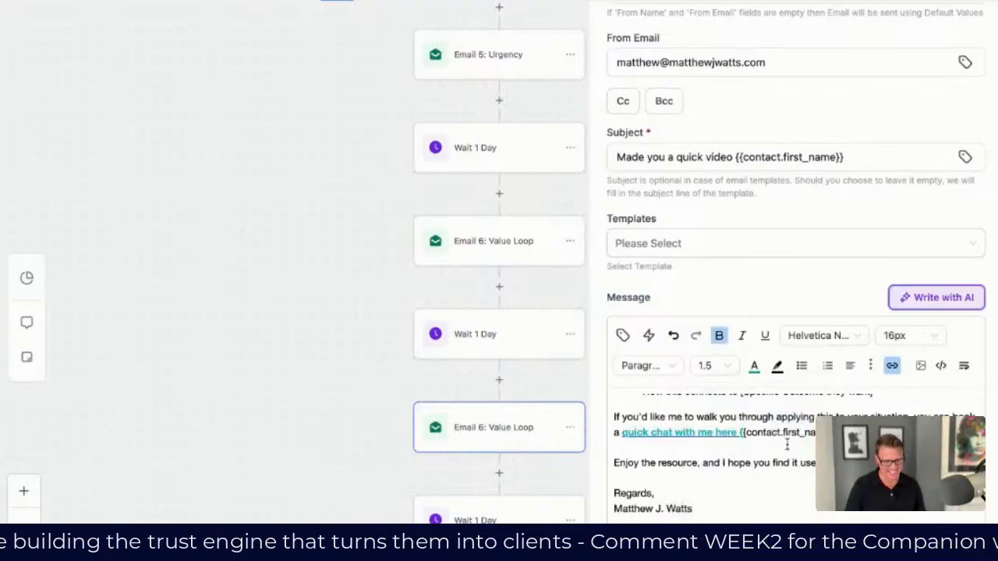
type("{")
key("Right")
key("BackSpace")
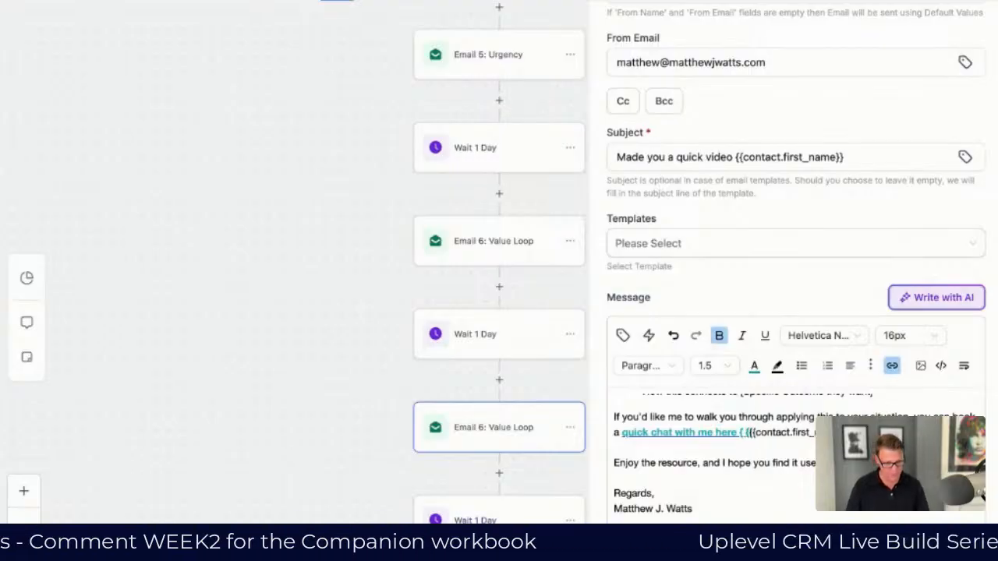
key("Right")
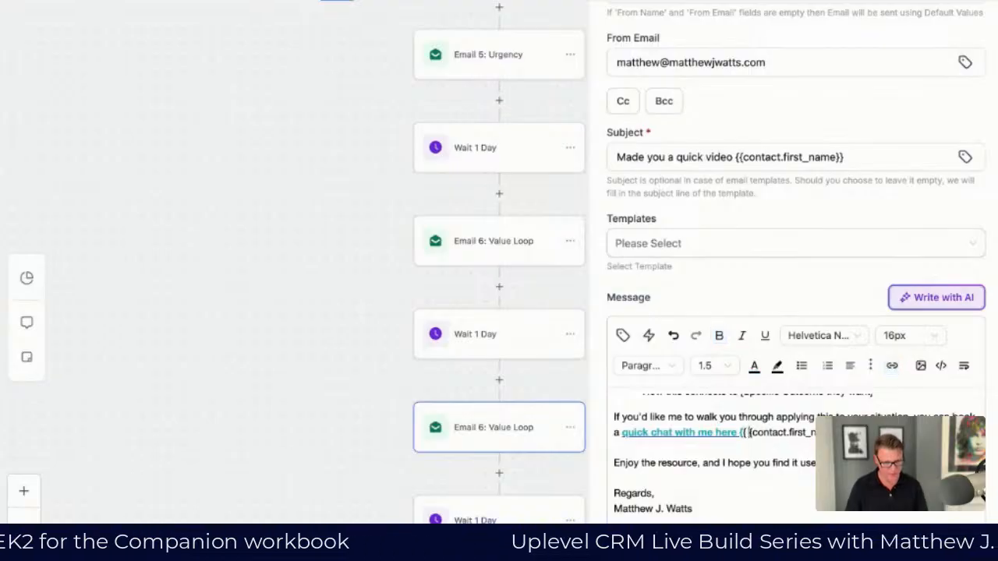
Undo the brace edits along with the unlinking and recoloring of the first name field
key("super+z")
key("super+z")
key("super+z")
key("super+z")
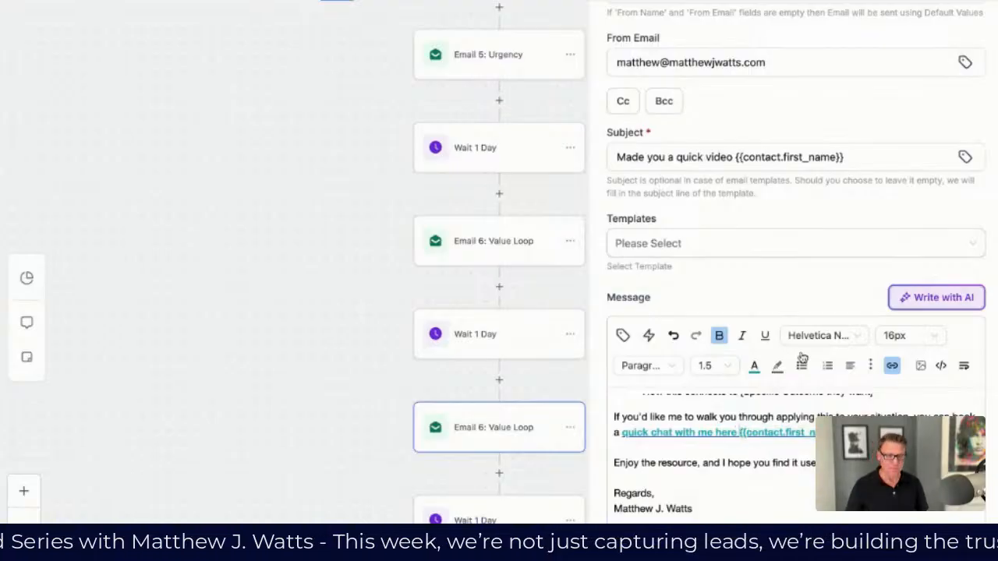
Insert an extra space between the "quick chat with me here" link text and the {{contact.first_name}} field
key("Return")
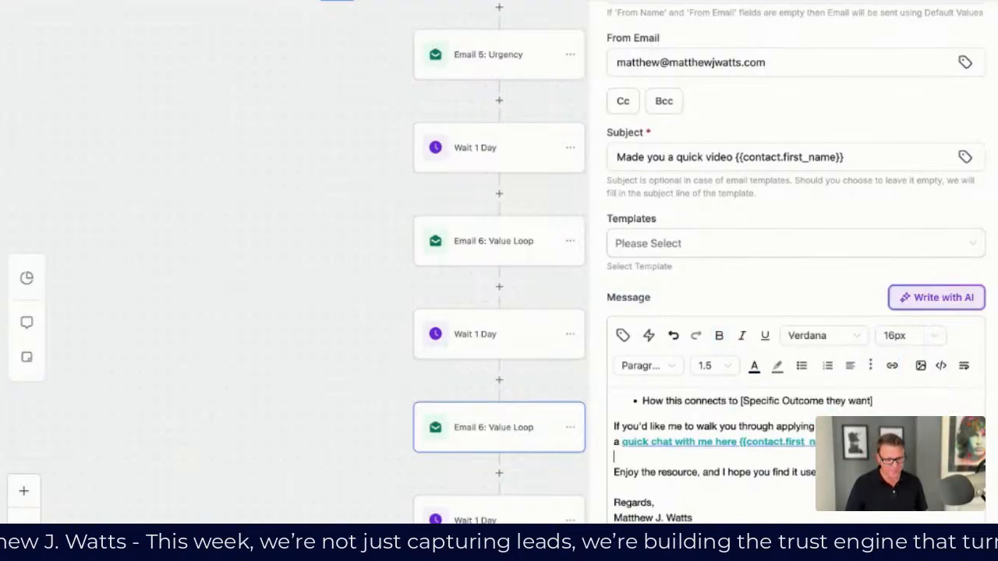
left_click(748, 428)
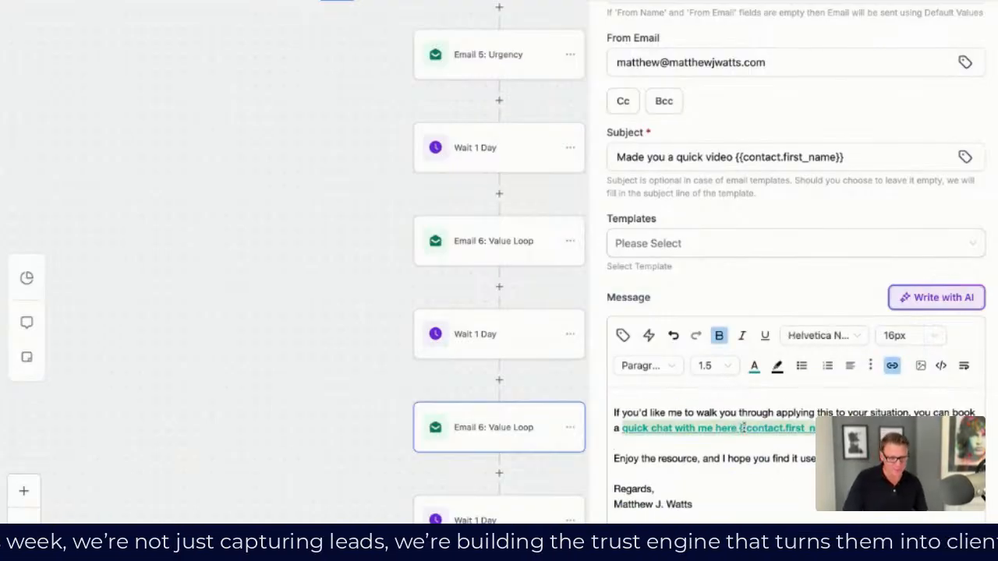
key("Left")
key("Right")
key("Right")
key("Right")
key("Right")
key("Right")
key("Right")
key("Right")
key("Right")
key("Right")
key("Right")
key("Right")
key("Right")
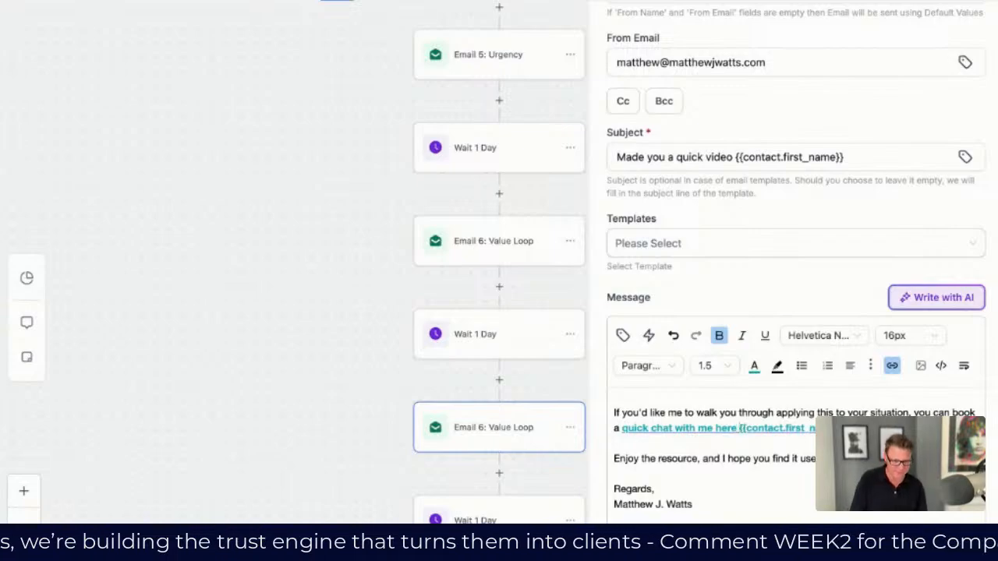
key("Left")
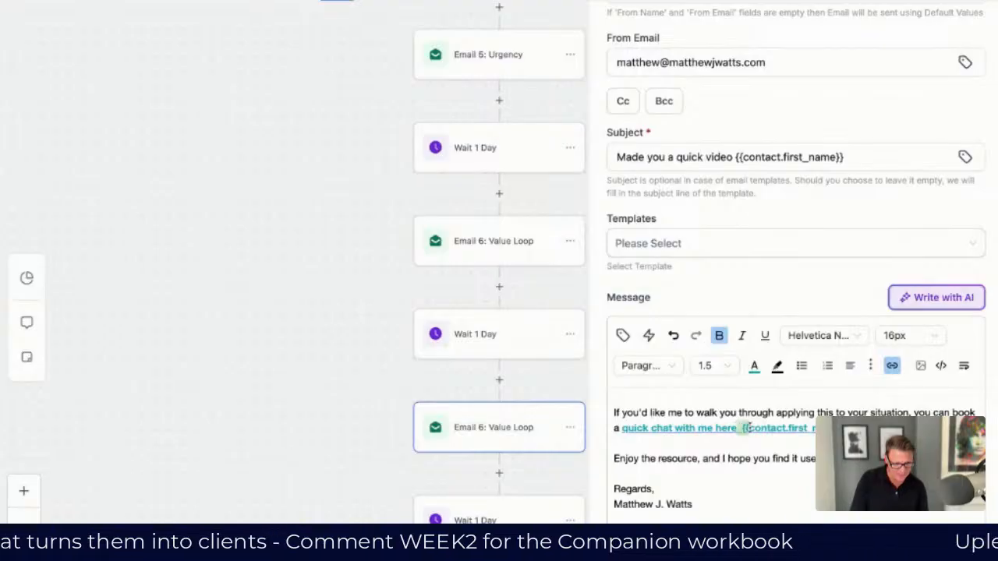
Remove the hyperlink from the complete {{contact.first_name}} field after the booking link and set its text color to black
left_click_drag(744, 428, 826, 429)
left_click(892, 366)
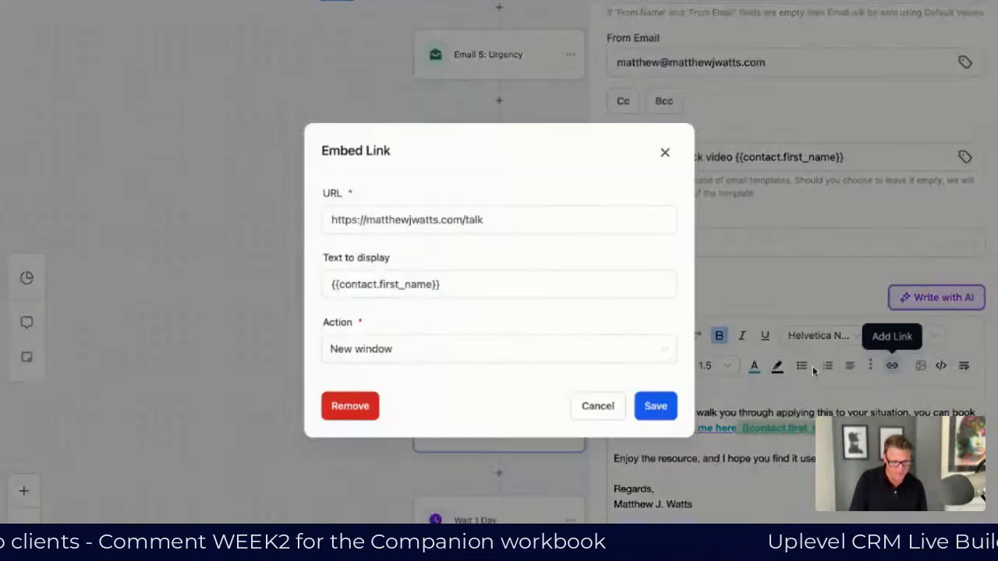
left_click(361, 413)
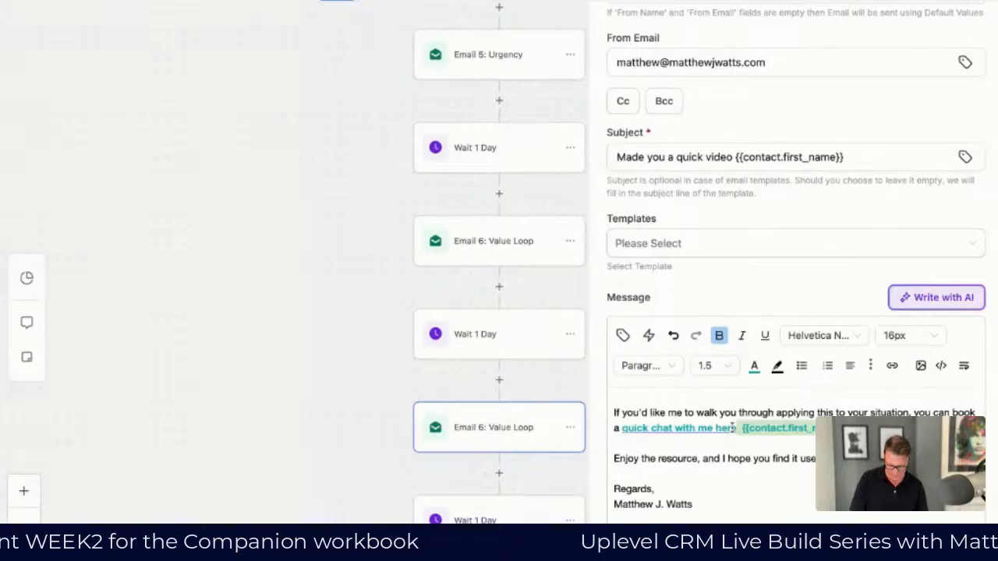
left_click(754, 365)
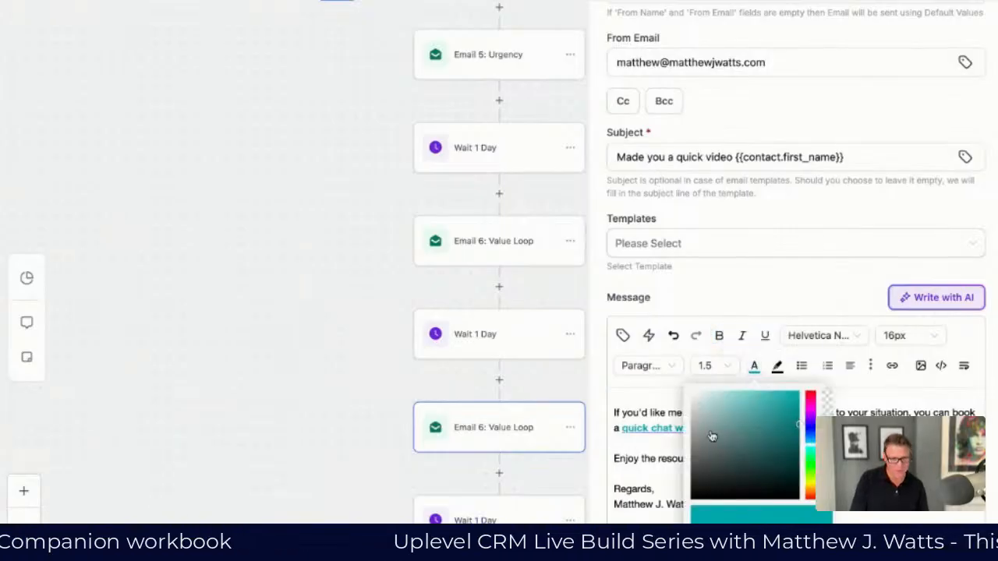
left_click(693, 497)
left_click(667, 474)
left_click(846, 458)
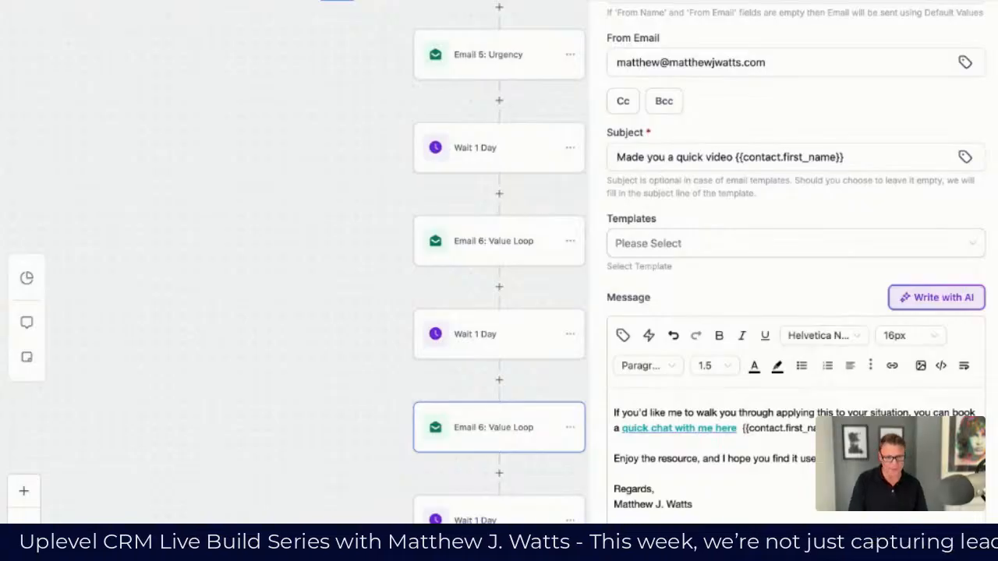
Check the email message from greeting to signature, and save the action under the name "Email 7: Personal Video"
scroll(779, 460, "down", 2)
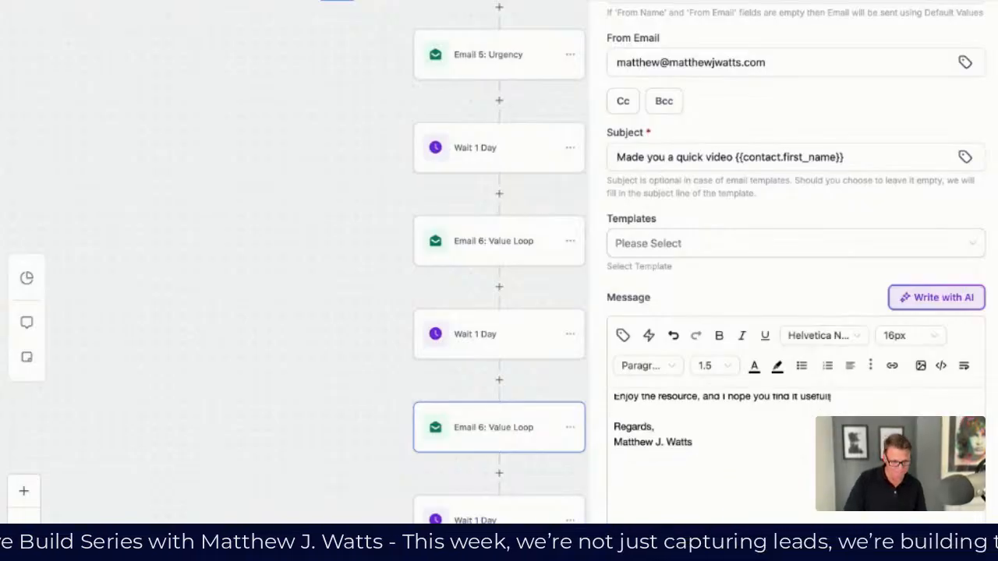
scroll(709, 461, "up", 5)
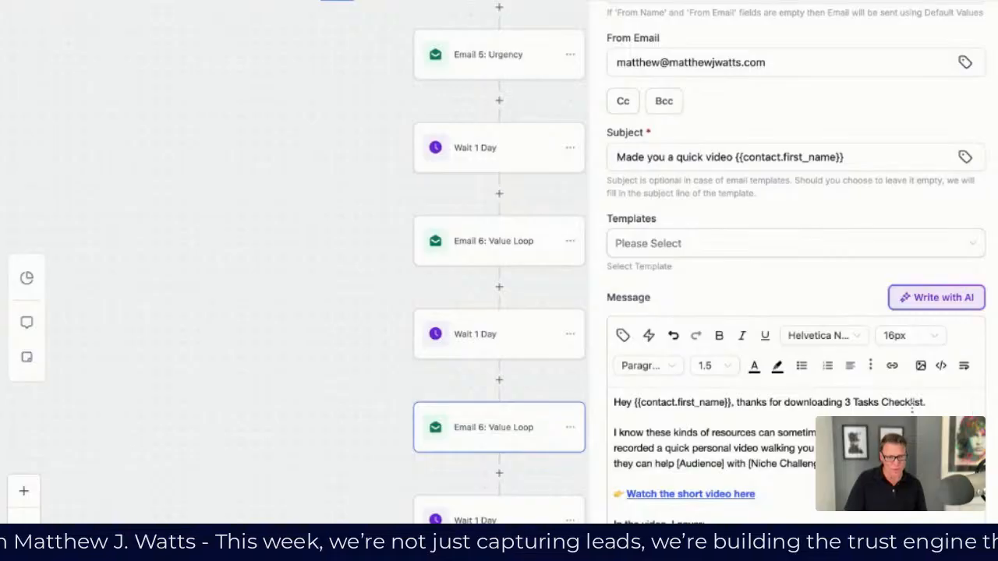
scroll(632, 473, "down", 5)
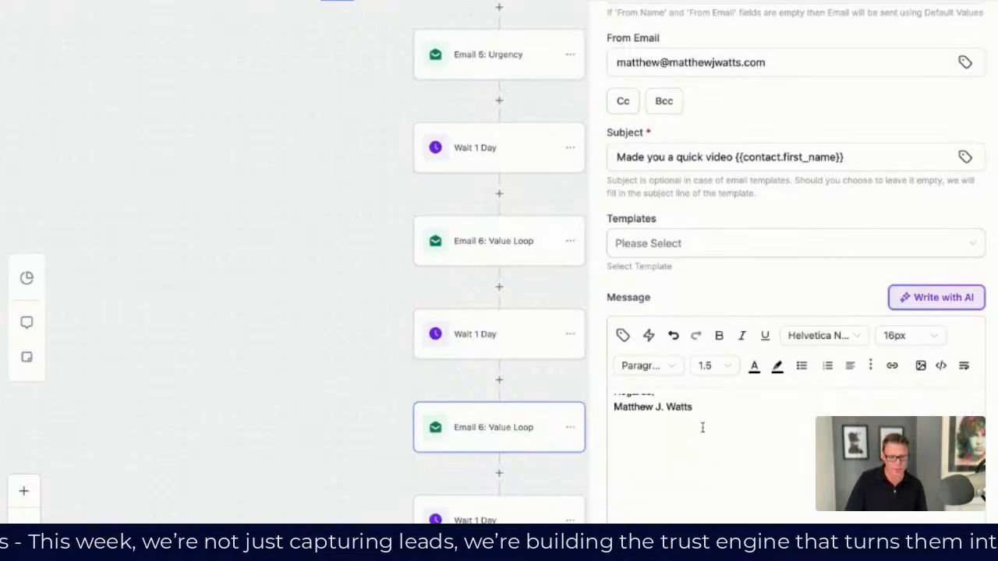
scroll(701, 426, "down", 1)
scroll(796, 351, "down", 1)
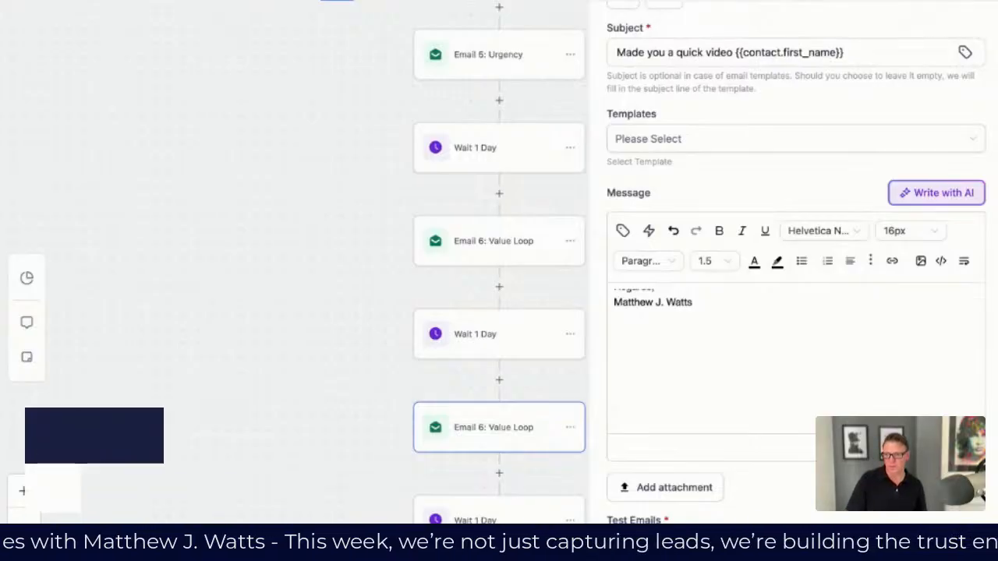
scroll(792, 359, "up", 10)
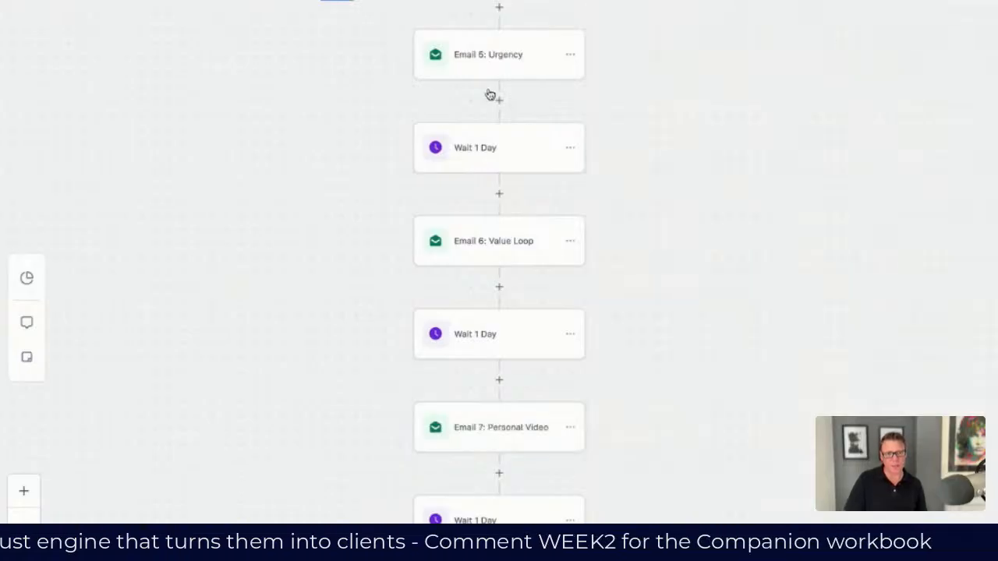
Review the workflow's sequence of emails and one-day waits from Email 2: Insight through Email 7: Personal Video
scroll(553, 172, "down", 2)
scroll(554, 173, "up", 8)
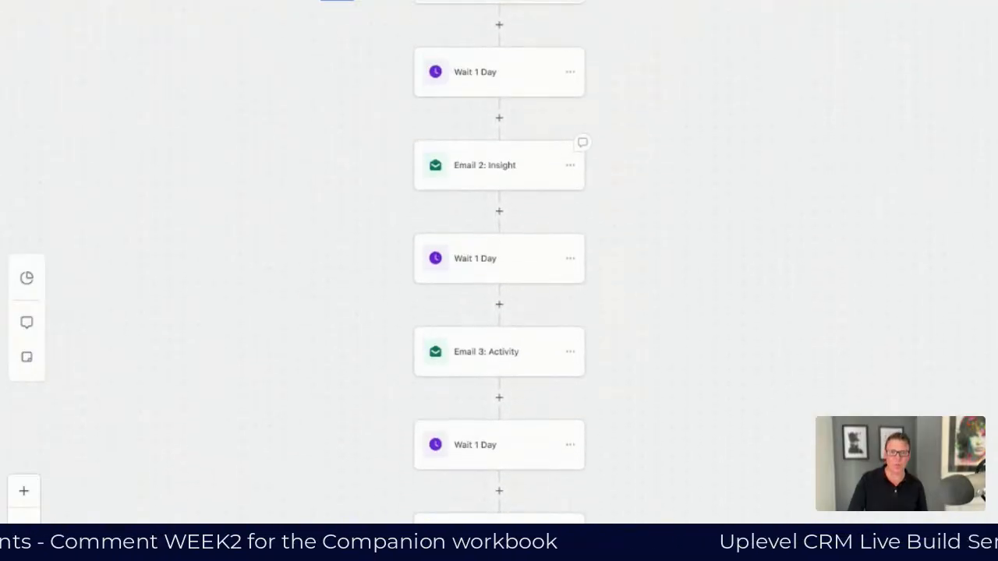
scroll(554, 173, "up", 1)
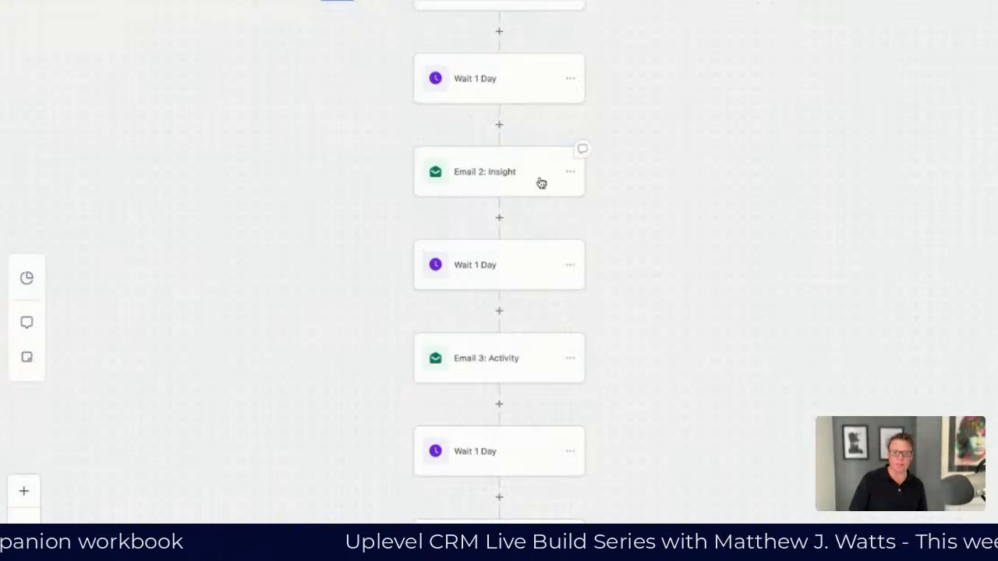
scroll(540, 182, "down", 3)
scroll(541, 182, "down", 3)
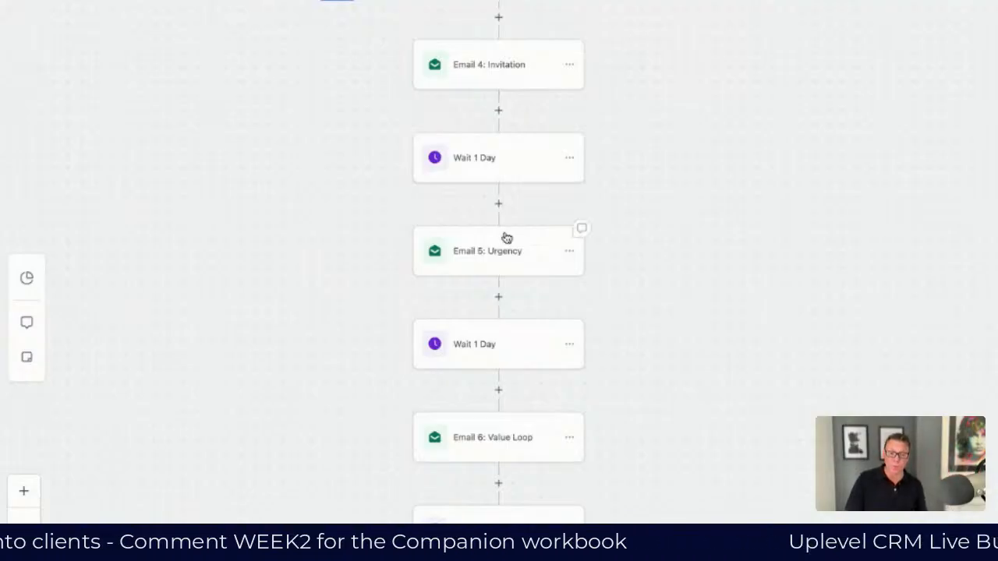
scroll(503, 245, "down", 4)
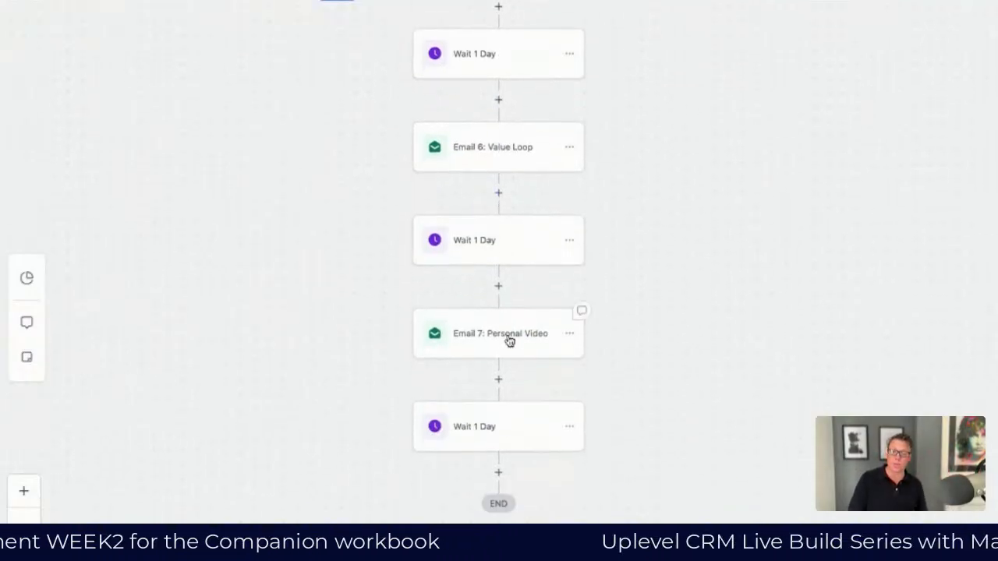
scroll(541, 131, "up", 3)
scroll(541, 131, "up", 2)
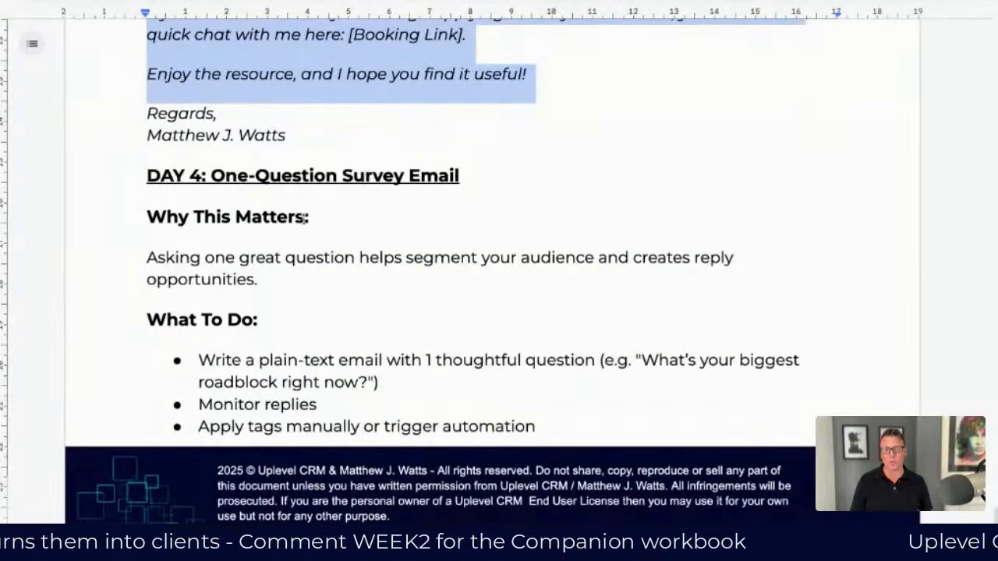
Switch to the workbook document in Google Docs and highlight the "DAY 4: One-Question Survey Email" heading
left_click(460, 176)
left_click_drag(460, 176, 191, 177)
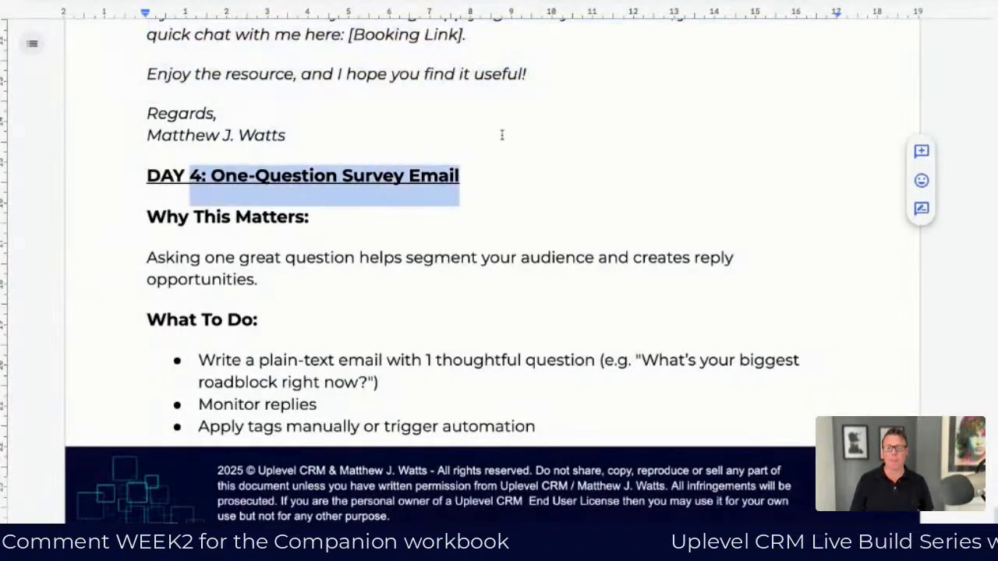